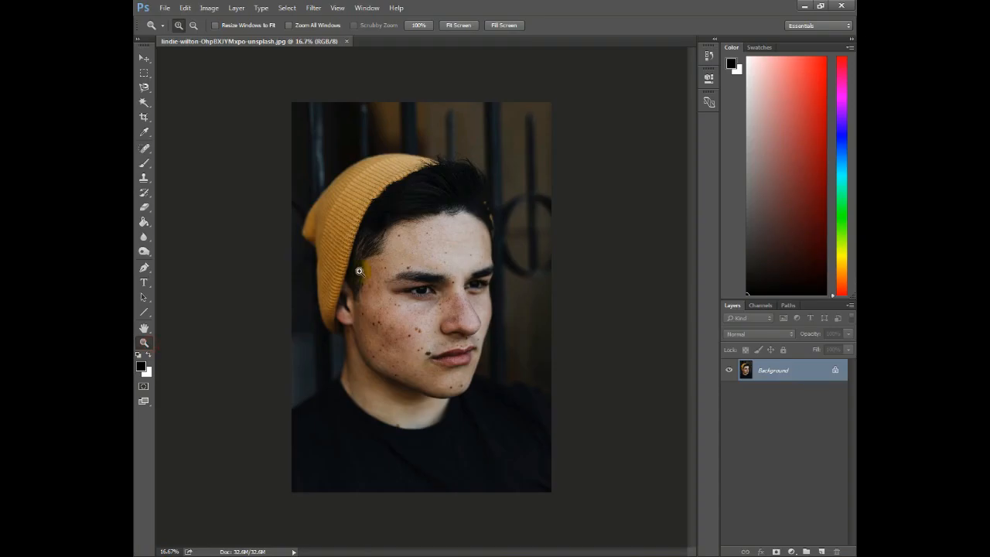
Remove the dark spots along the upper forehead below the hairline with the Spot Healing Brush
drag(341, 201, 505, 289)
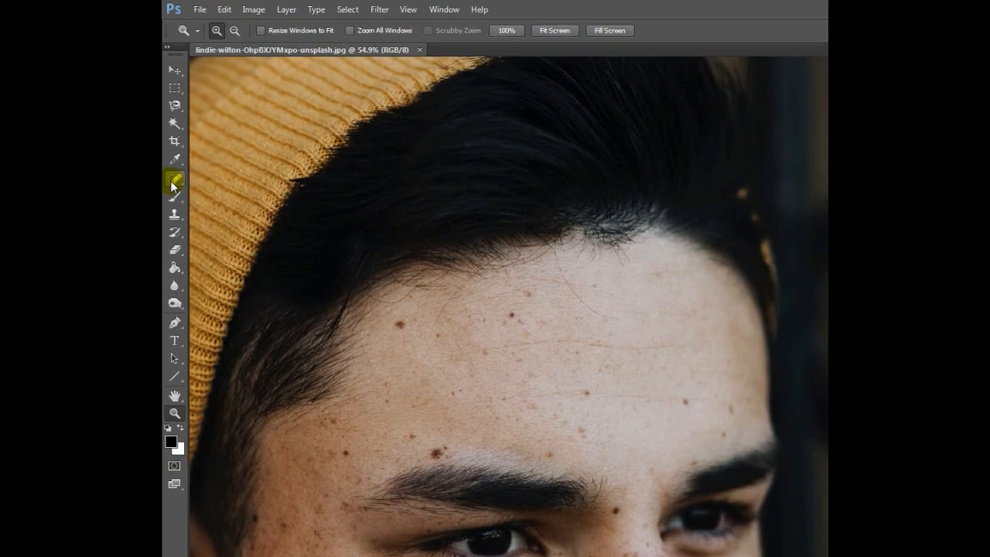
click(146, 150)
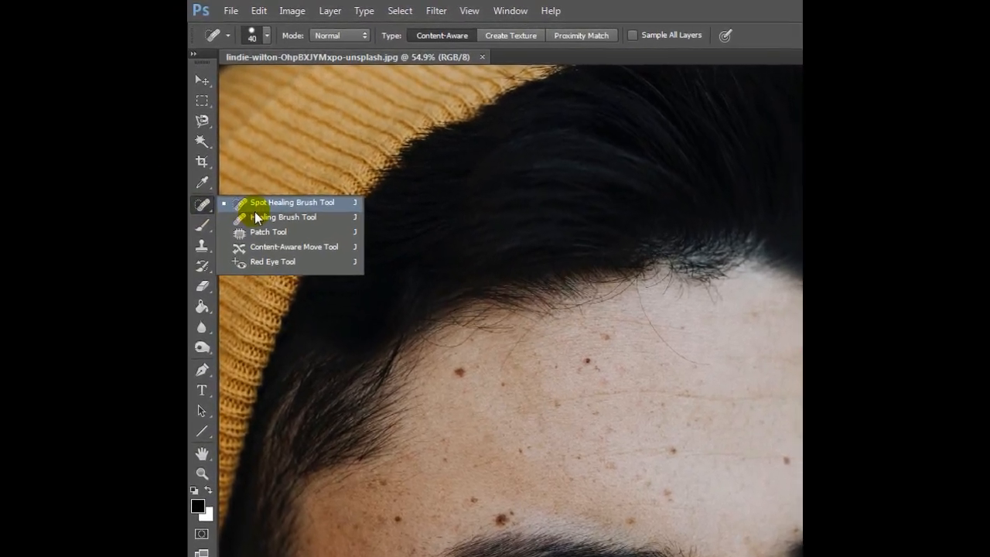
click(239, 188)
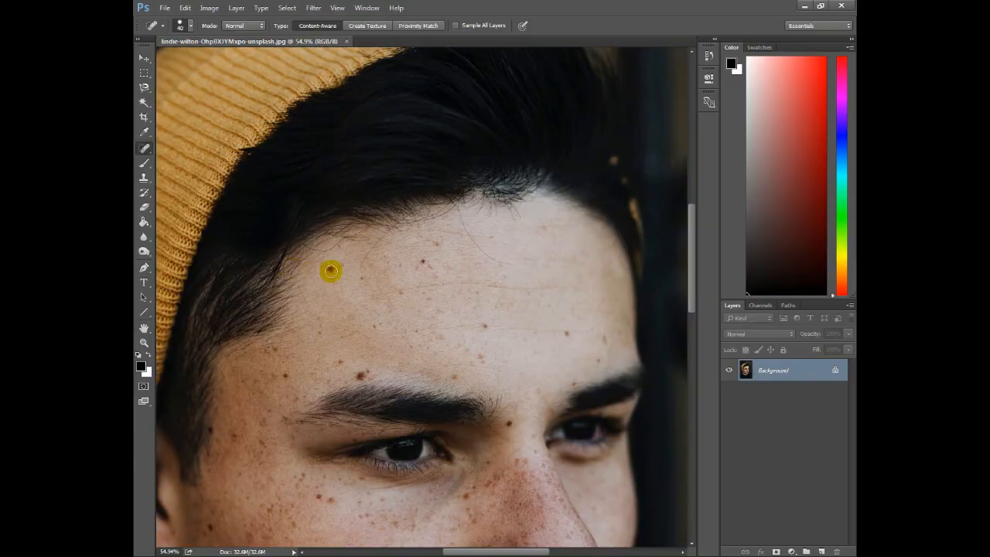
click(582, 470)
click(358, 267)
click(422, 264)
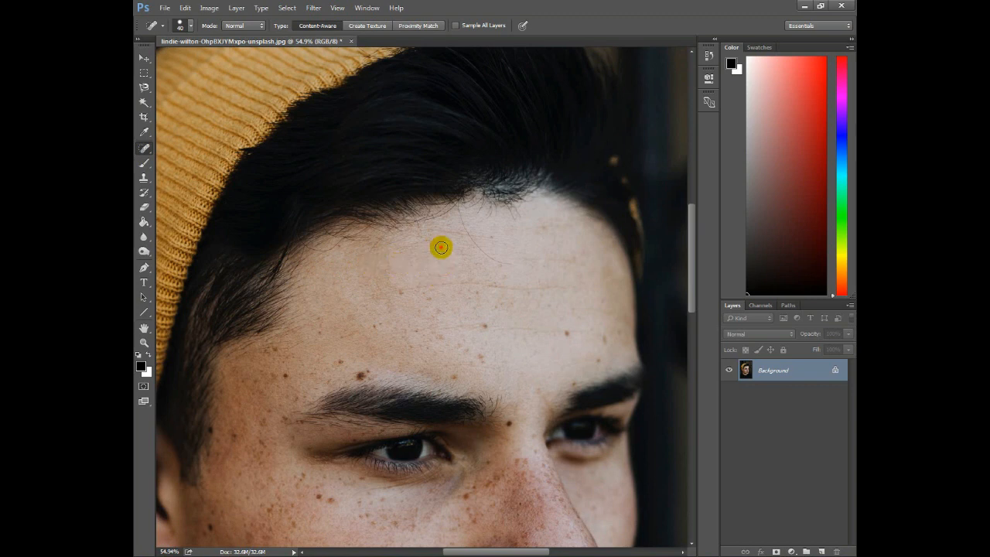
mouse_move(485, 252)
mouse_down()
mouse_move(460, 225)
mouse_move(492, 238)
mouse_up()
click(370, 249)
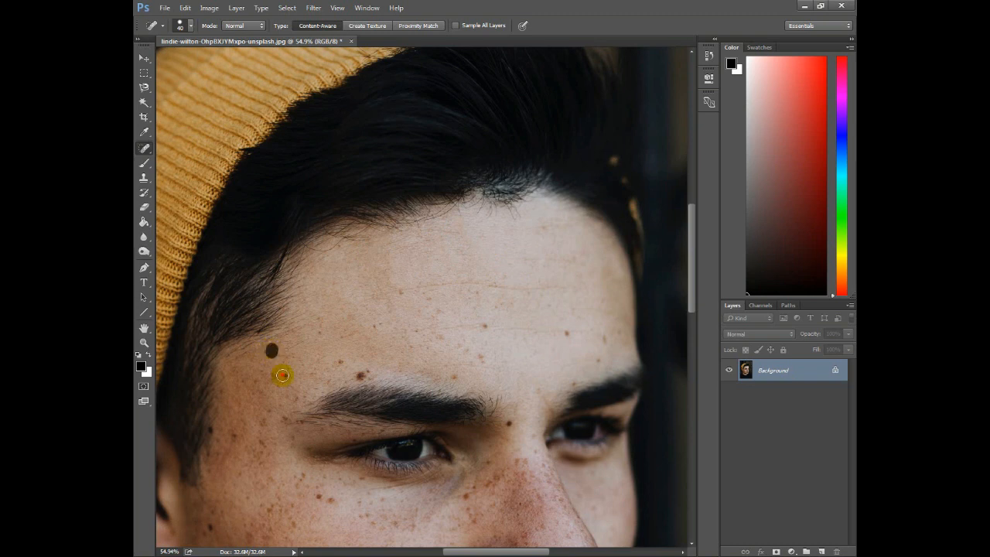
Heal the moles and spots at the near temple, above the near eyebrow and on the middle of the forehead
click(344, 357)
click(320, 382)
click(363, 375)
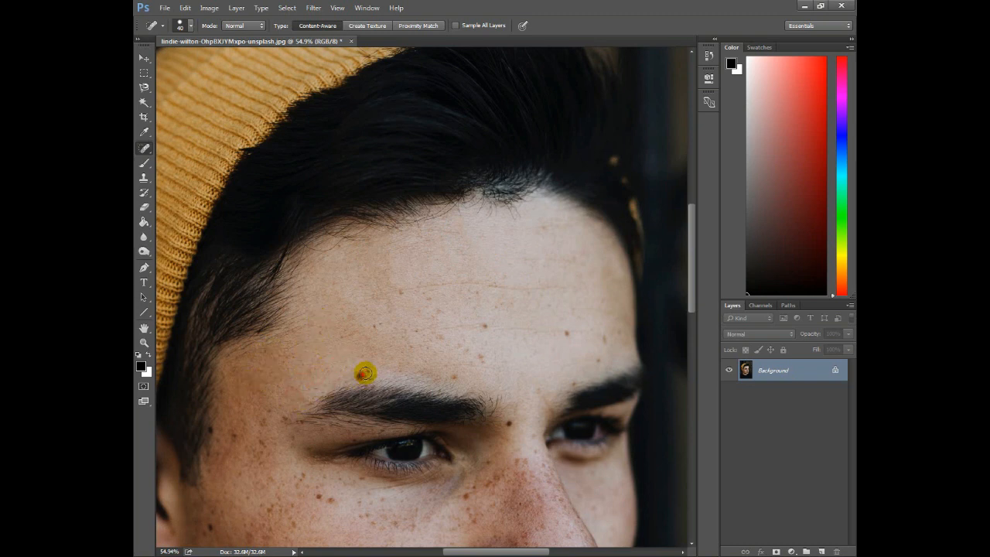
click(449, 373)
click(484, 361)
click(475, 348)
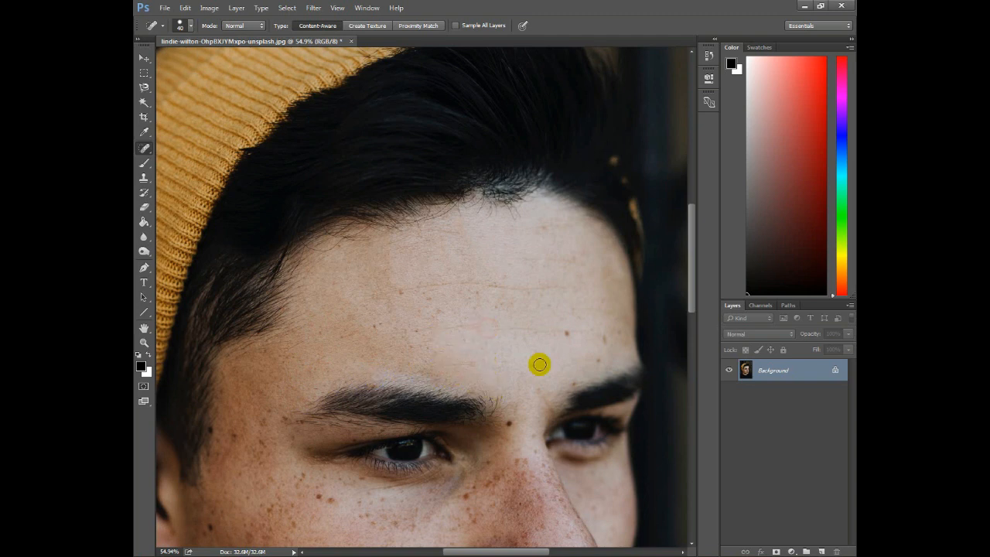
Heal the remaining spots above the far eyebrow, between the eyebrows and across the centre of the forehead
click(598, 357)
click(539, 396)
click(492, 305)
click(464, 296)
click(438, 312)
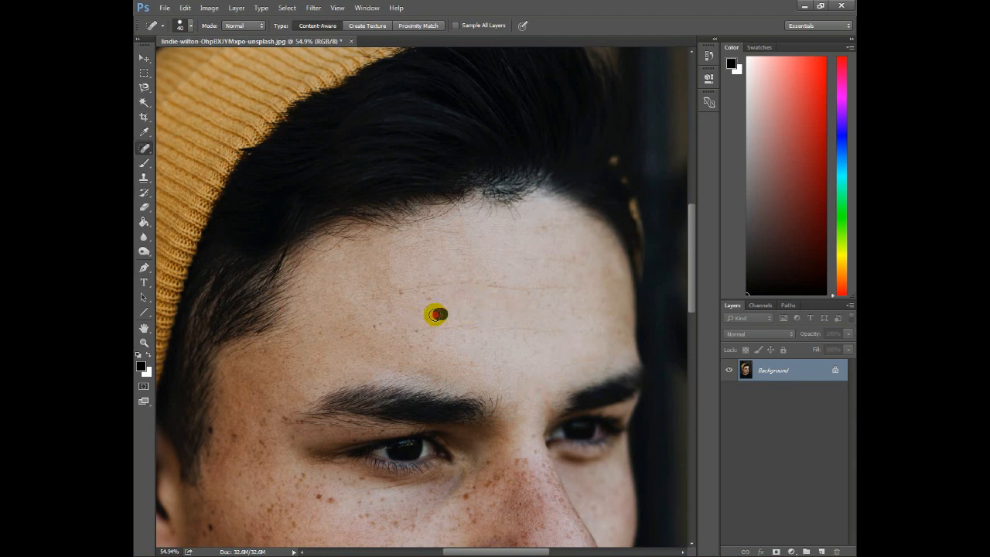
click(541, 229)
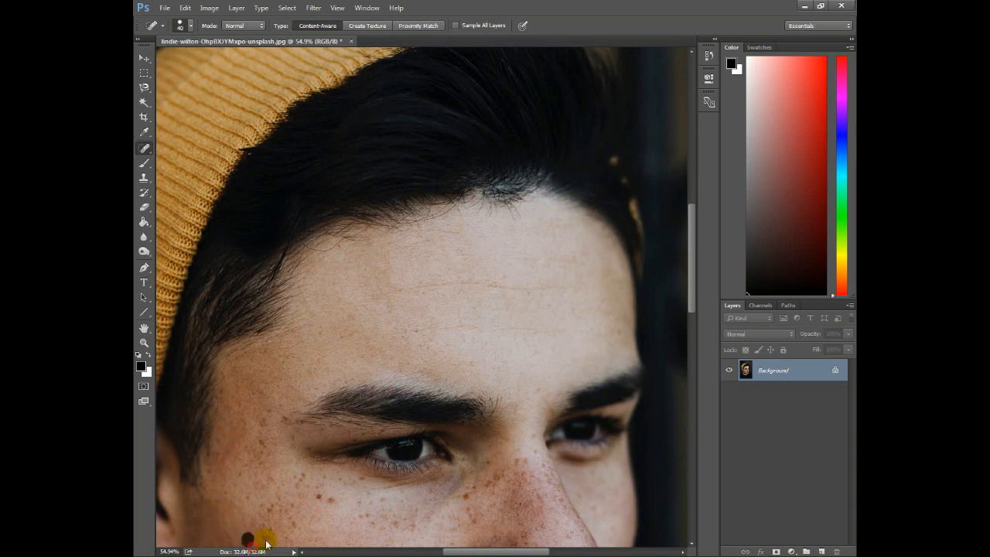
Heal the spots on the upper cheek under the near eye and along the side of the nose bridge
click(288, 543)
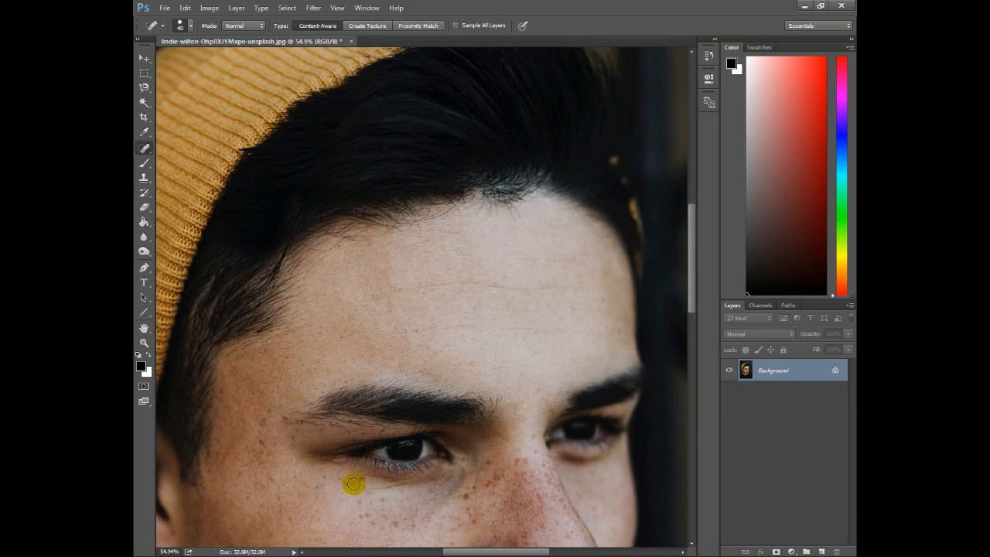
drag(436, 491, 403, 526)
click(383, 502)
click(399, 518)
click(463, 498)
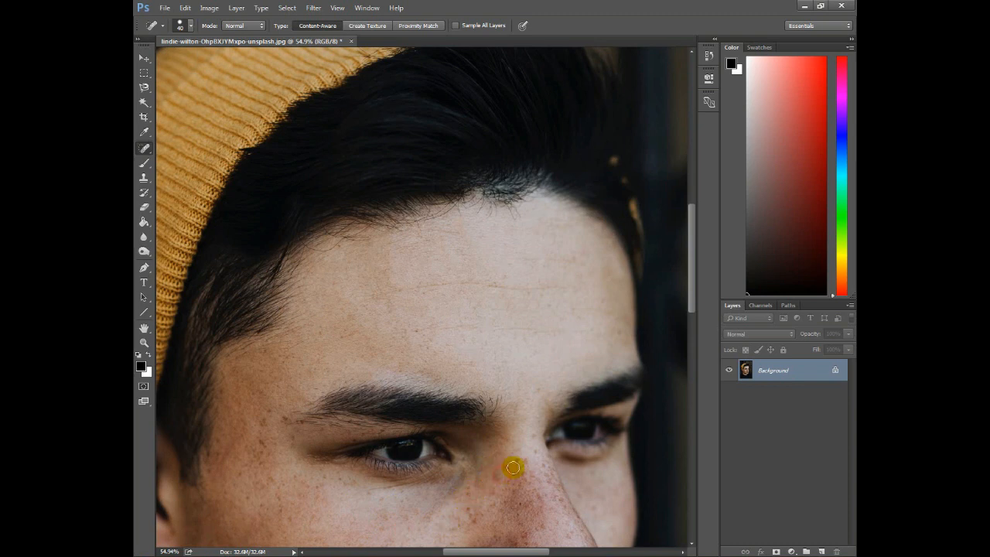
click(469, 512)
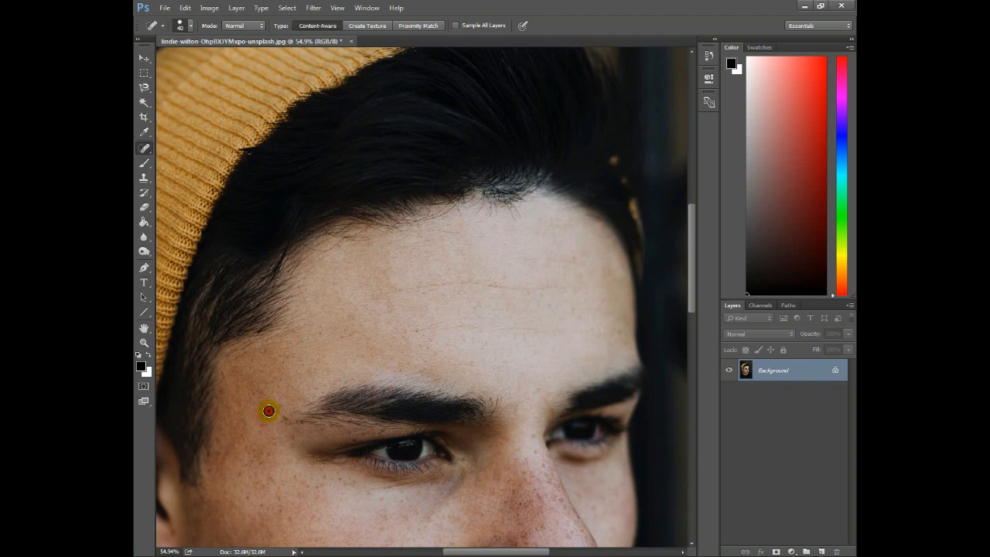
Heal the freckles between the near eye and the ear, on the upper cheek, and below the far eye
drag(271, 443, 239, 467)
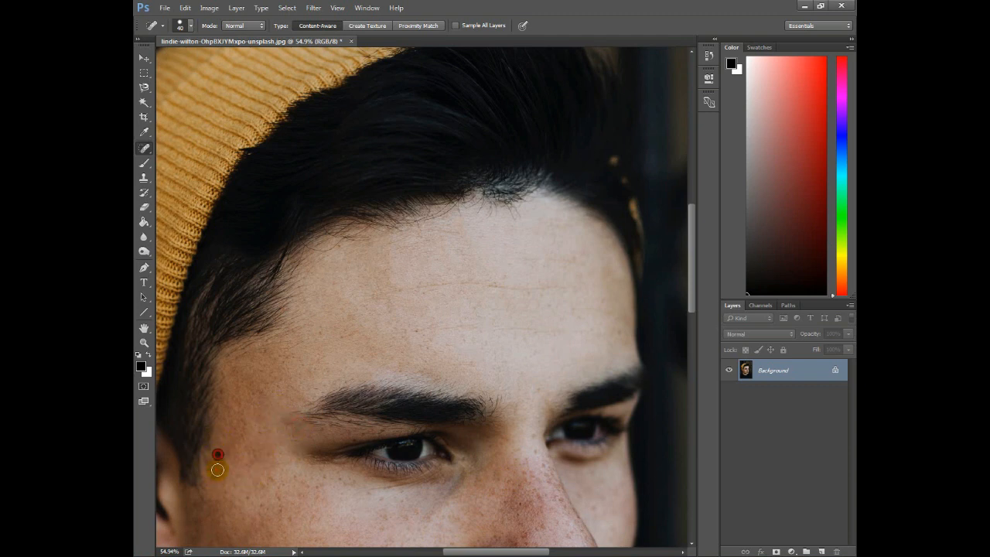
click(349, 482)
click(316, 480)
click(323, 482)
drag(274, 514, 289, 513)
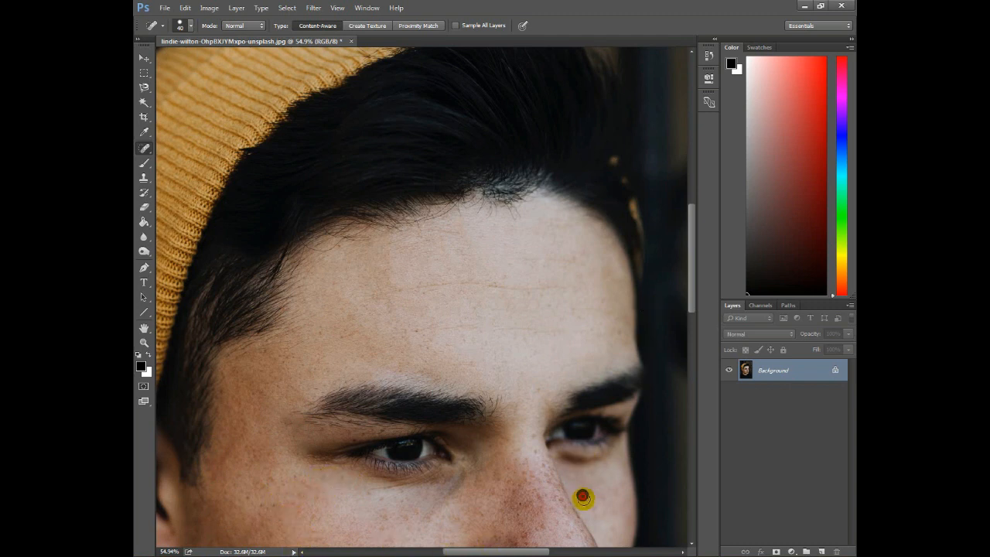
click(601, 479)
Heal the freckles and dark spots along the bridge, side and tip of the nose
scroll(527, 443, down, 3)
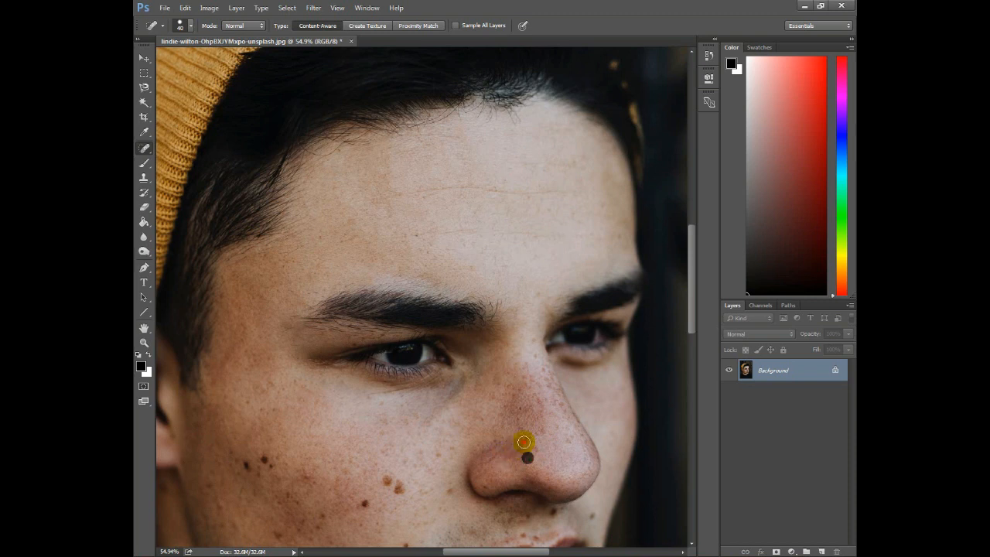
click(521, 374)
drag(539, 395, 536, 423)
click(541, 425)
click(532, 410)
click(561, 406)
click(566, 435)
click(590, 455)
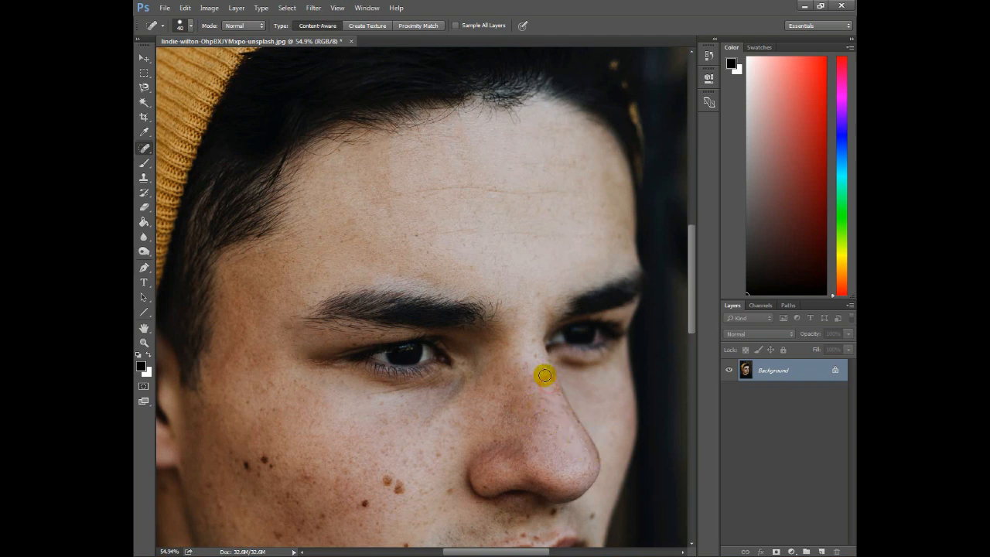
click(536, 380)
click(542, 411)
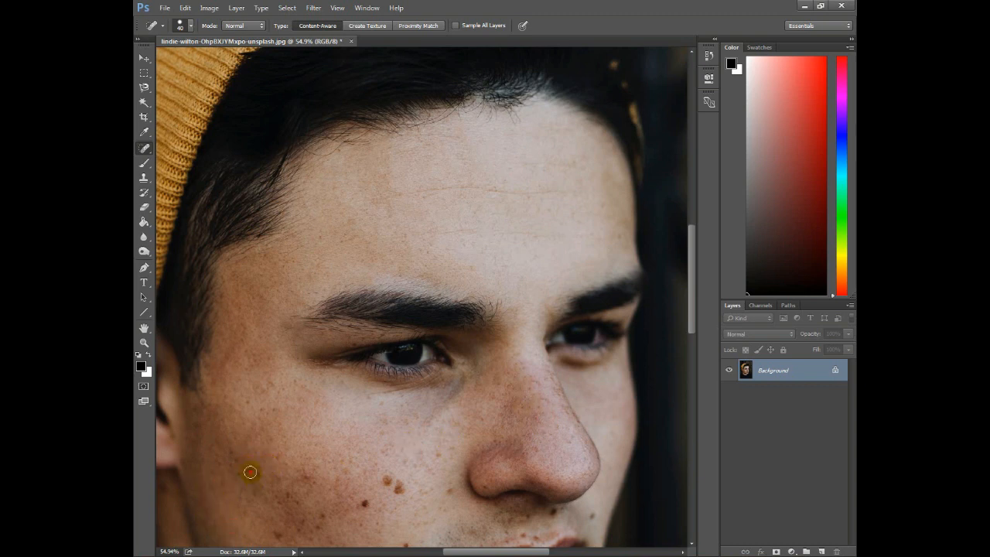
Heal the moles and blemishes across the near cheek and touch up the remaining marks on the nose
click(294, 472)
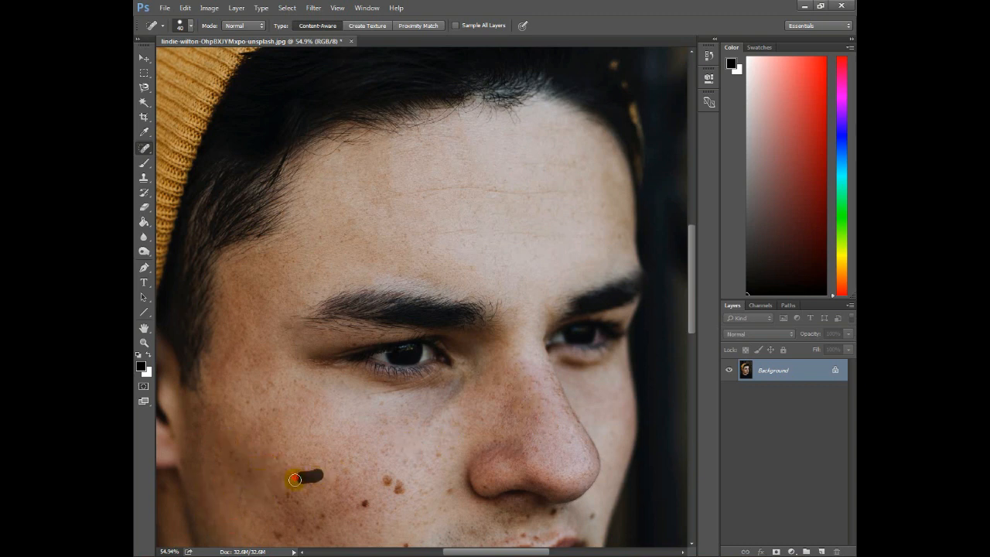
click(299, 534)
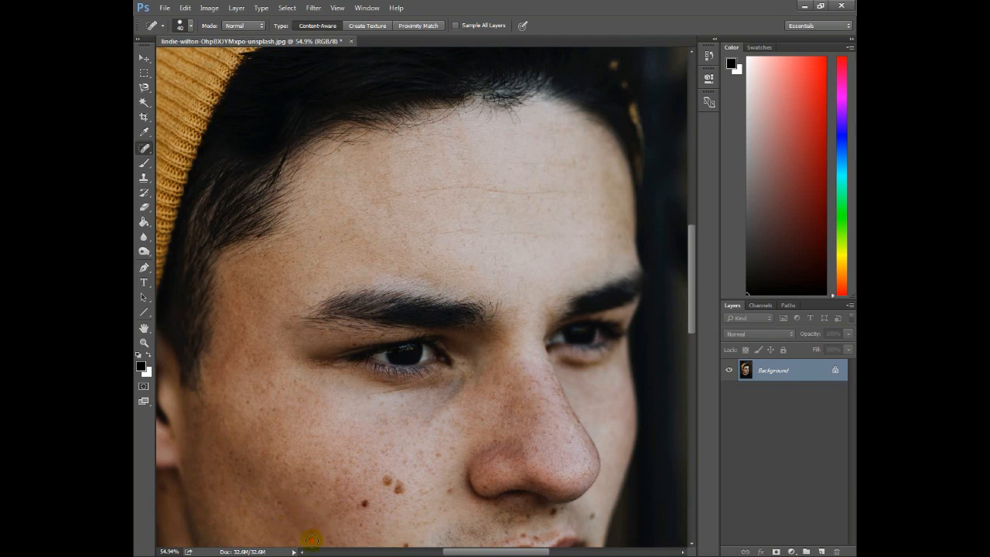
click(385, 476)
click(440, 455)
click(407, 543)
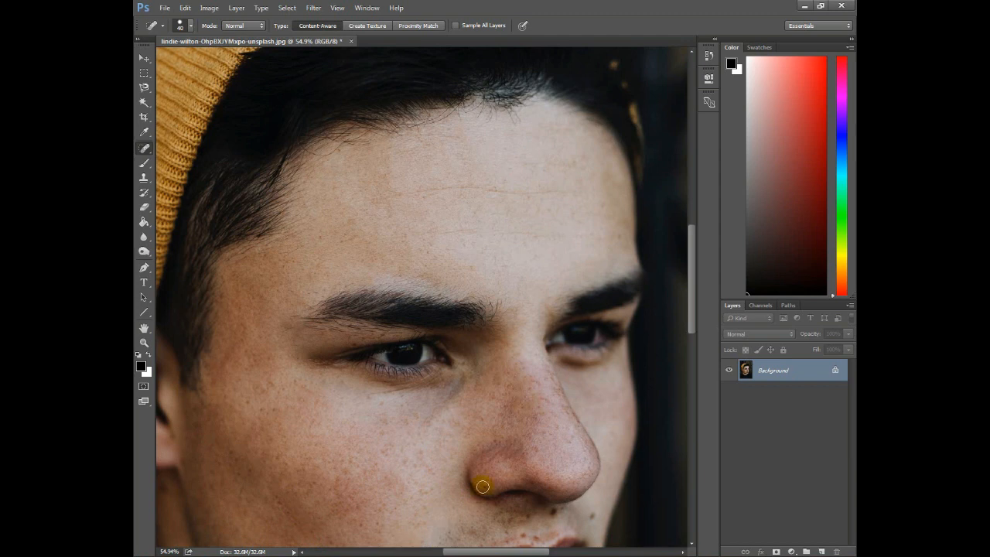
click(562, 440)
drag(539, 388, 555, 455)
Heal the moles and spots on the lower cheek, along the jawline, around the mouth and on the chin
drag(692, 324, 692, 346)
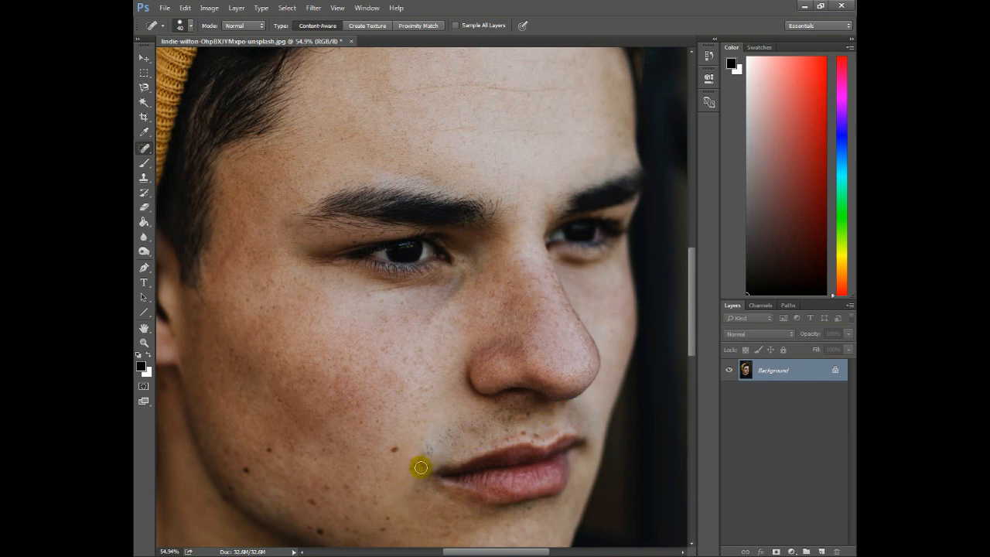
click(379, 420)
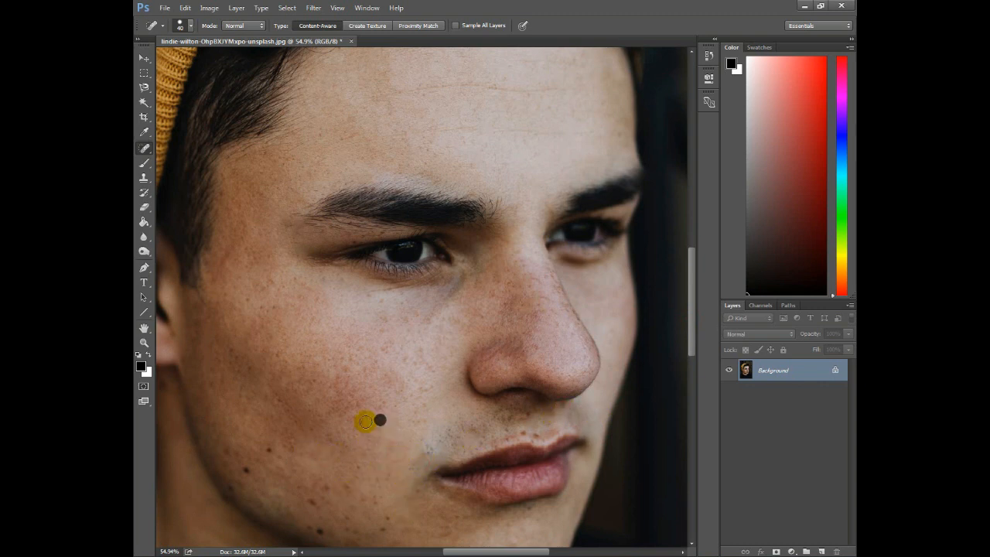
drag(233, 374, 252, 369)
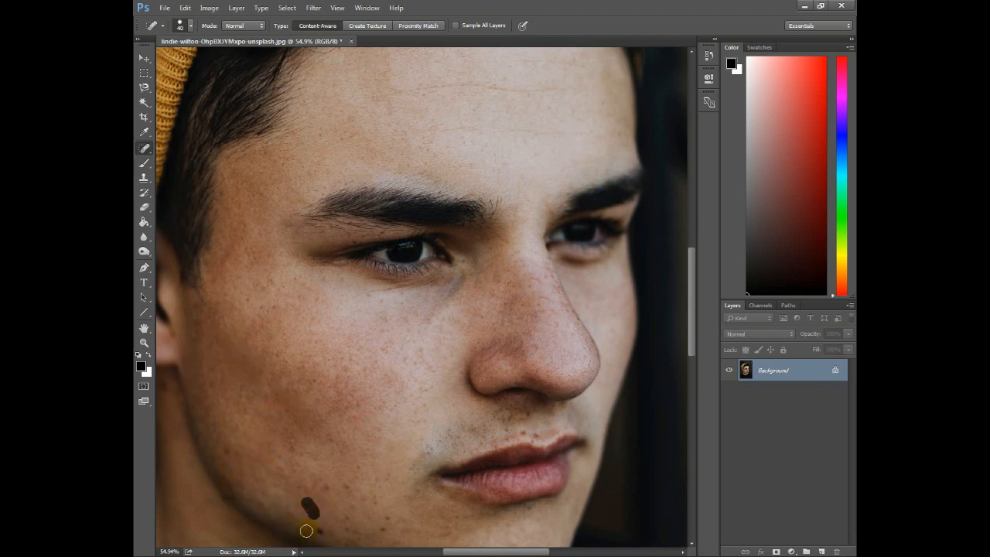
drag(344, 493, 352, 513)
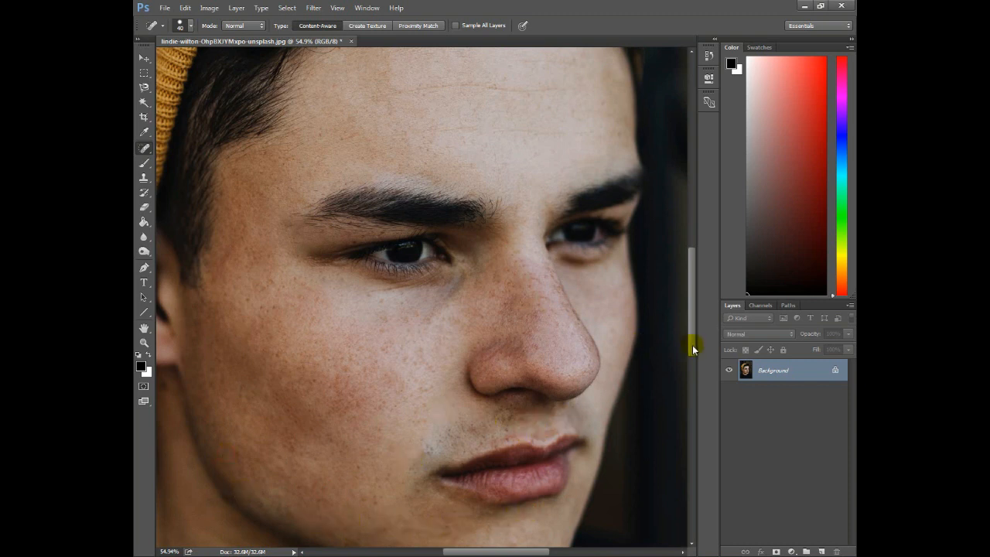
drag(692, 344, 692, 367)
click(498, 469)
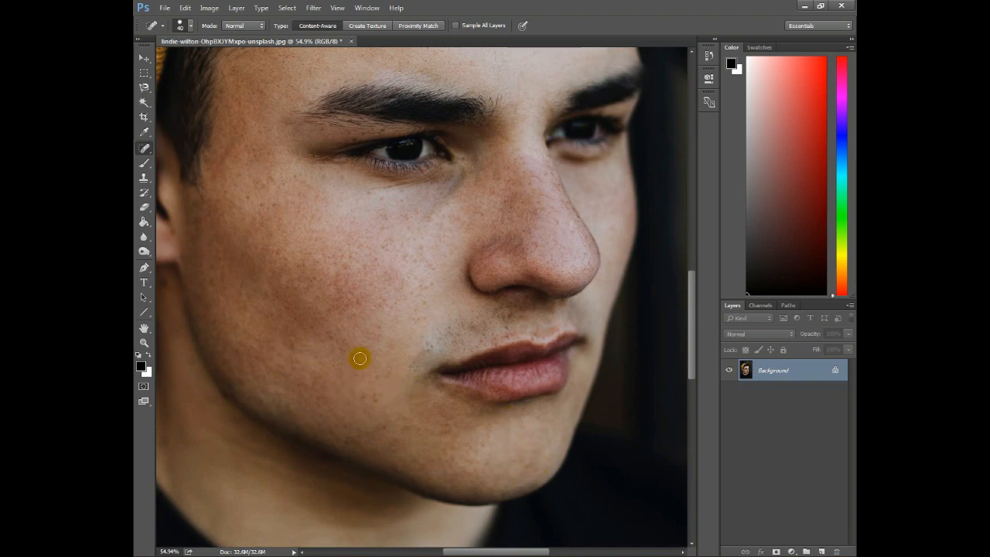
Duplicate the retouched Background layer
key(ctrl+minus)
key(ctrl+minus)
key(ctrl+minus)
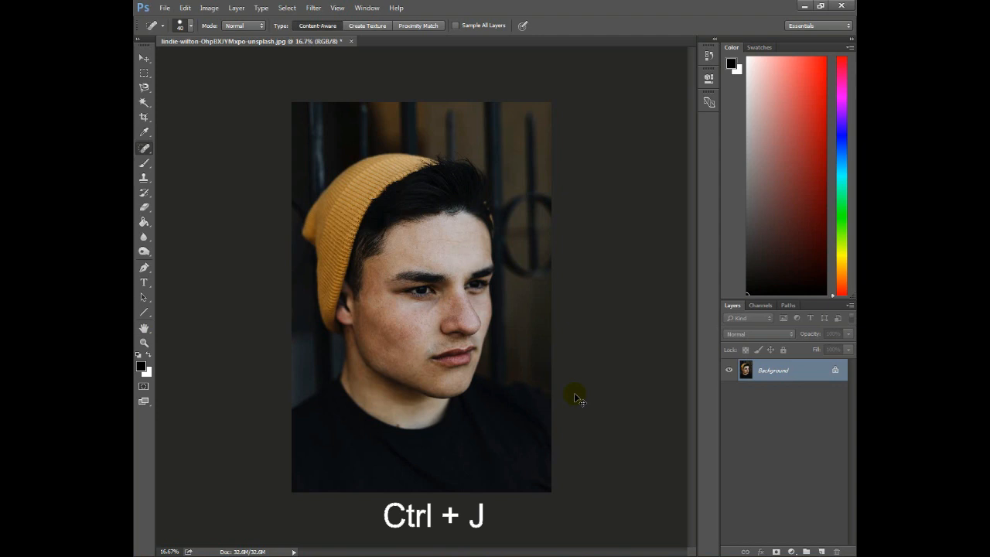
key(ctrl+j)
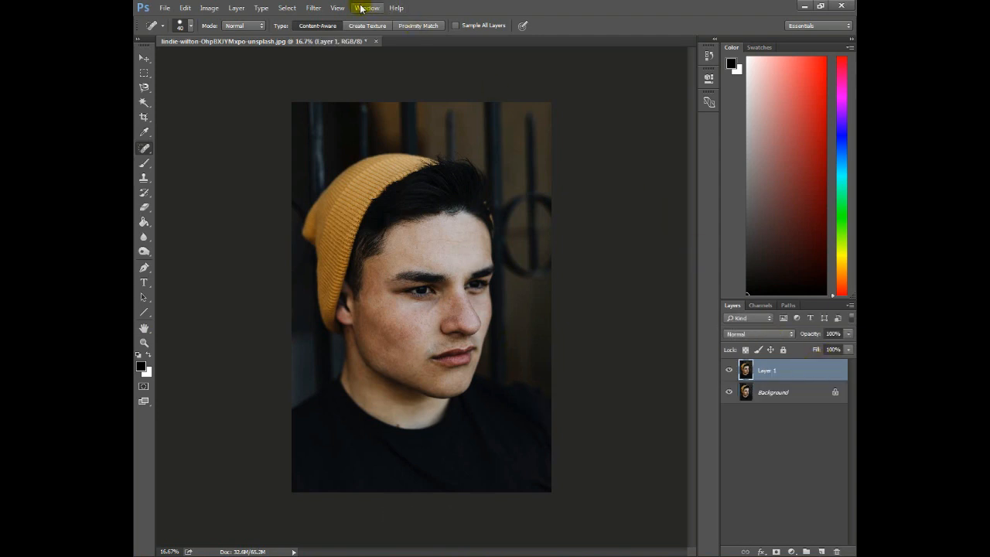
Apply a Gaussian Blur with a radius of 5.0 pixels to the duplicated layer
click(313, 8)
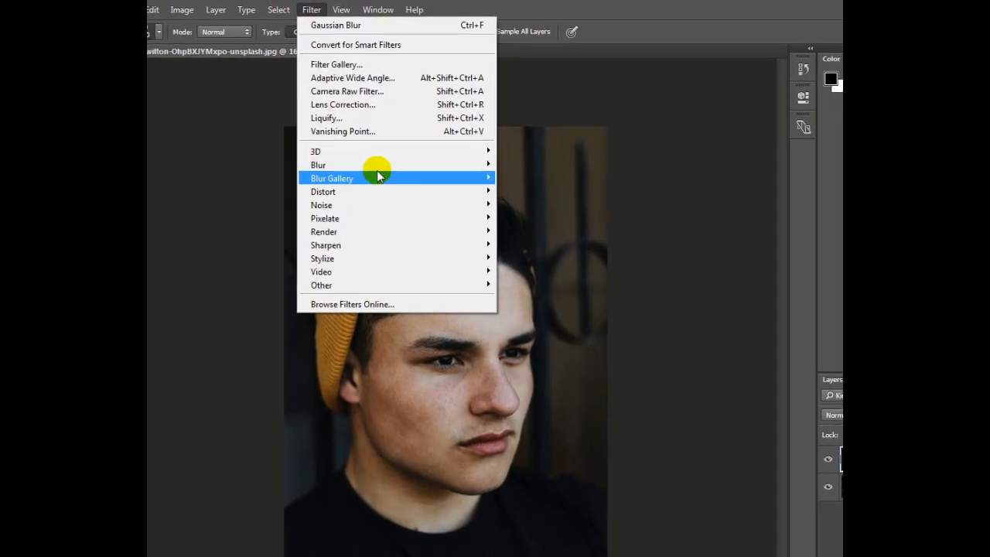
mouse_move(386, 167)
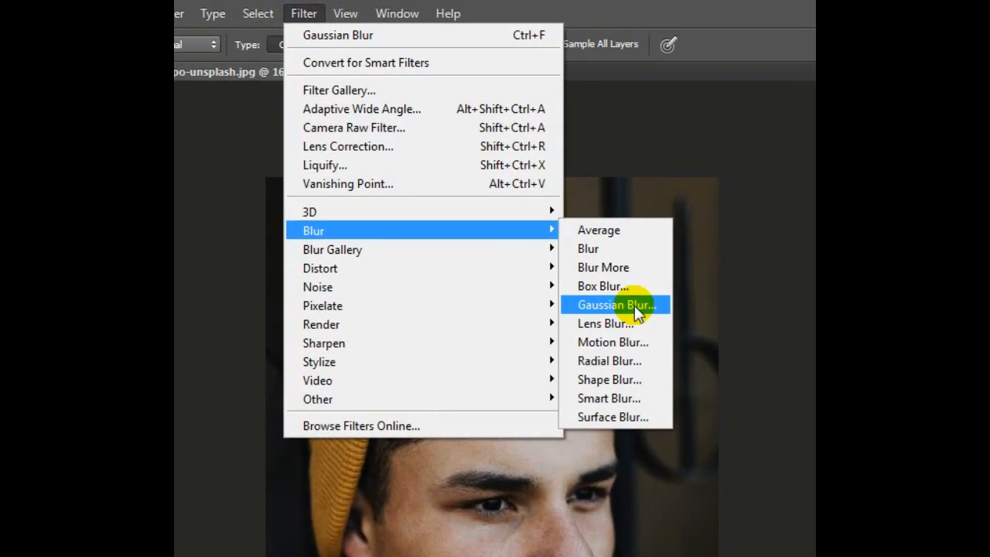
click(634, 306)
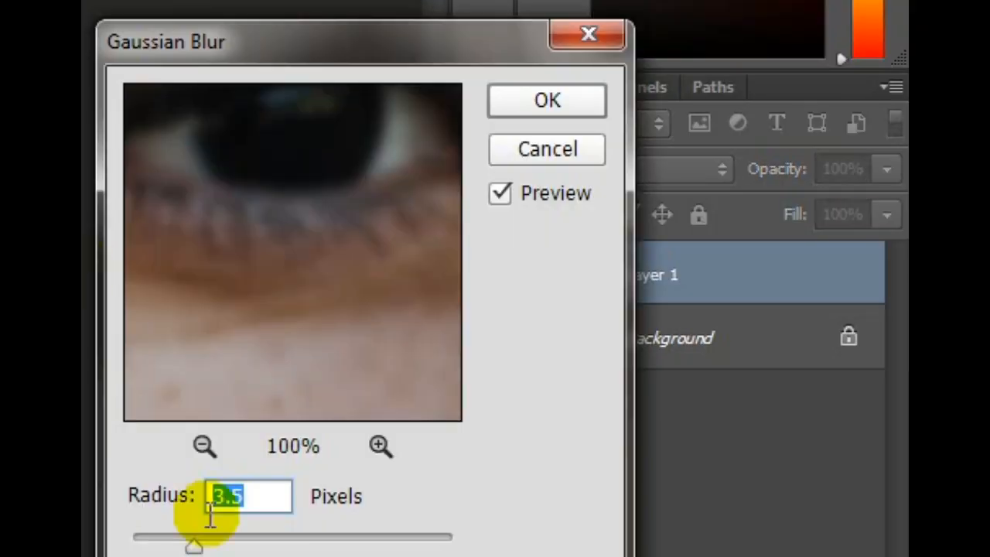
text(5.)
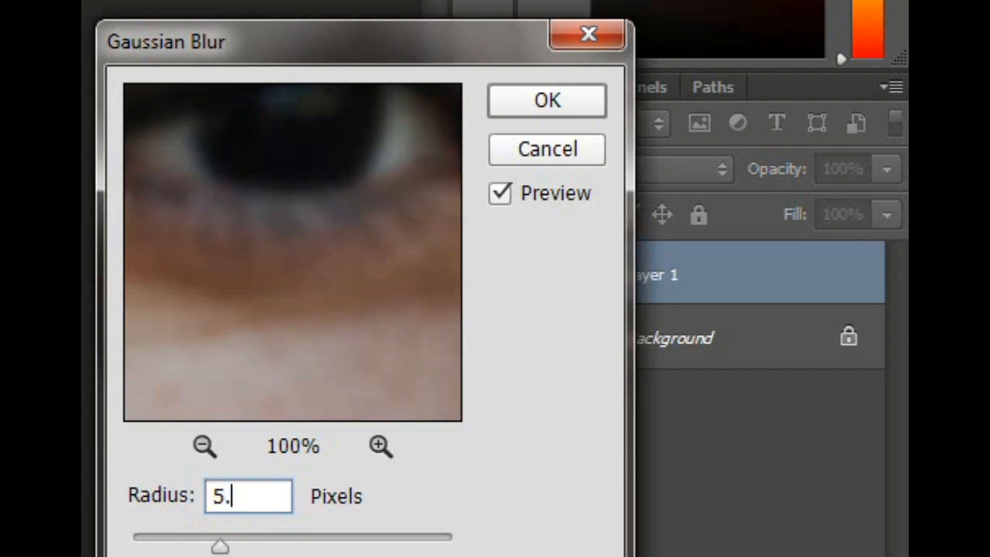
text(0)
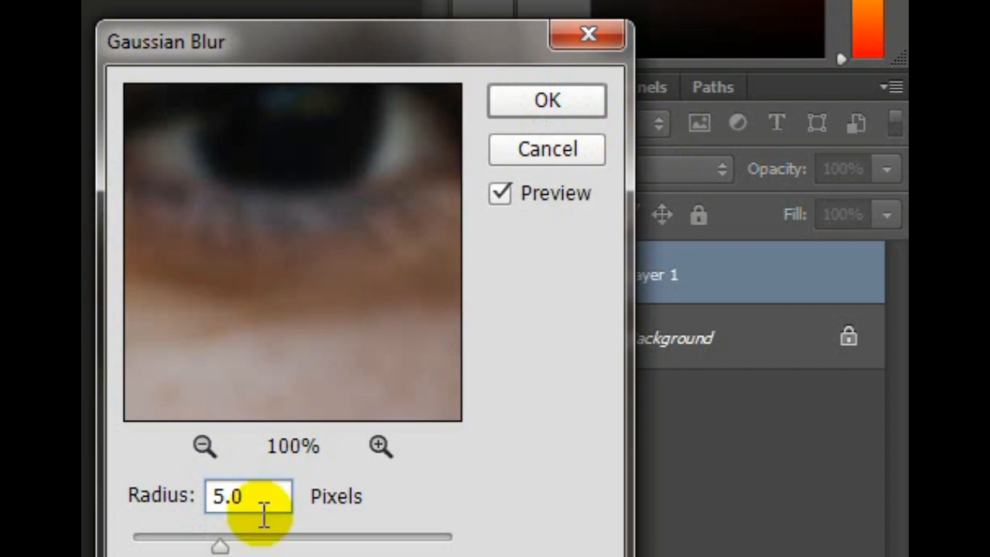
click(513, 103)
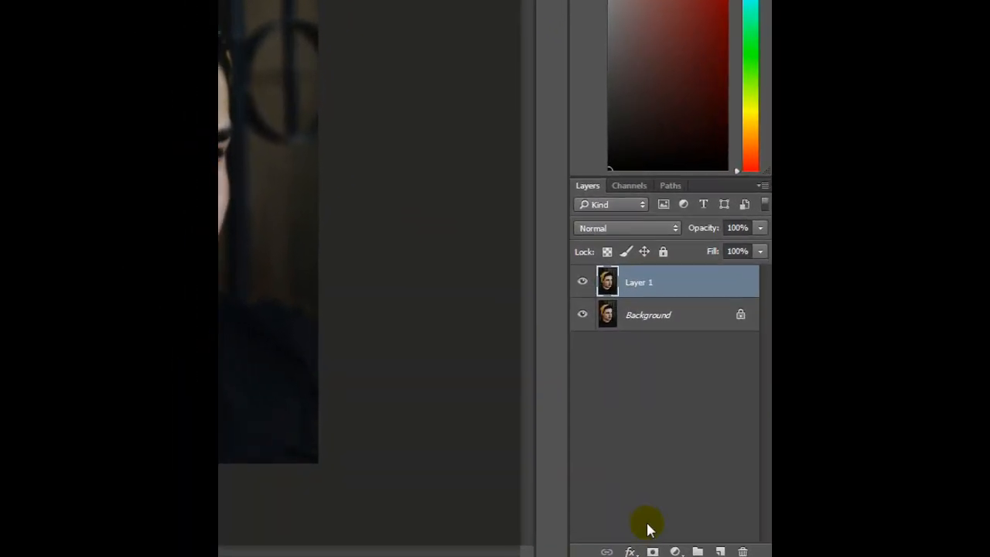
Add a layer mask to the blurred layer and activate the Brush tool
click(727, 552)
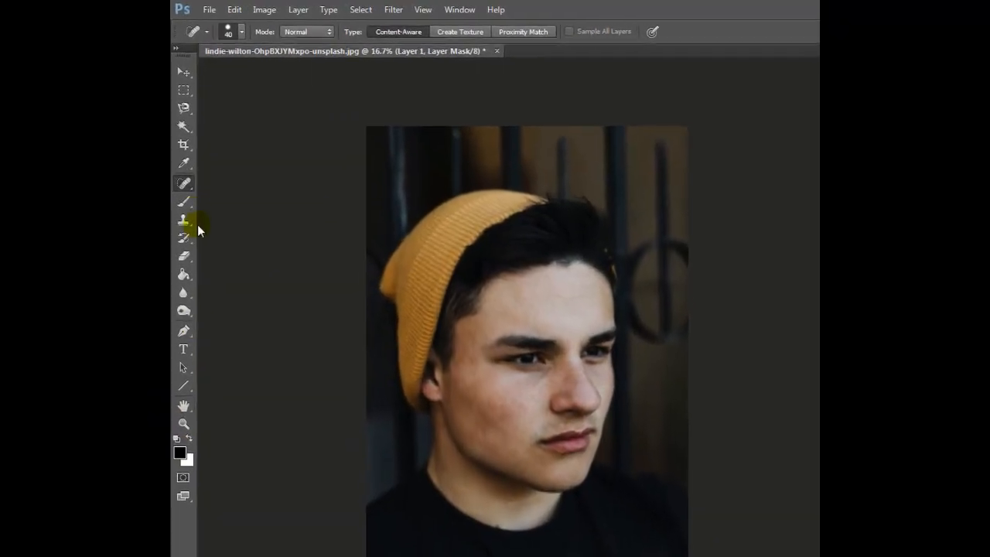
click(213, 228)
click(341, 271)
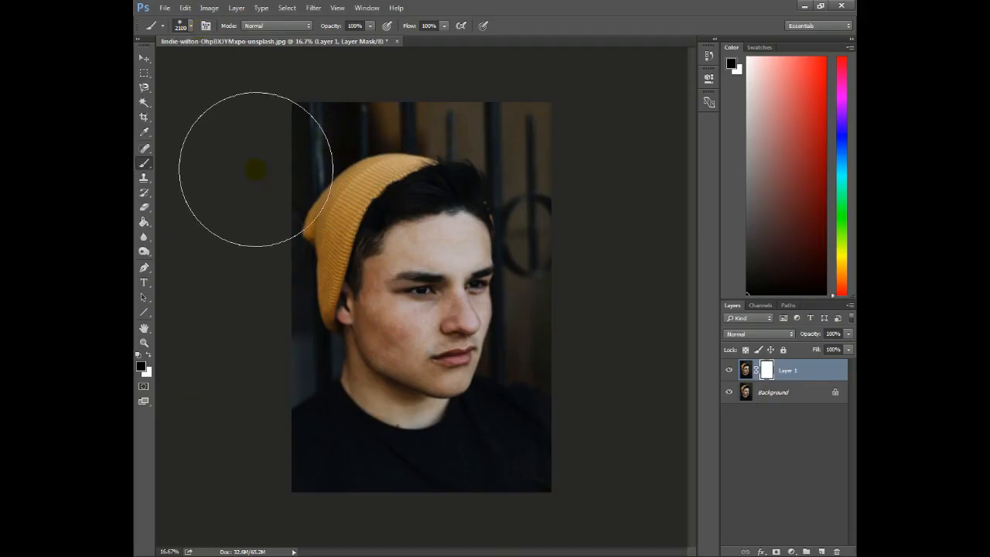
Invert the blurred layer's mask to black so the blur is hidden across the whole portrait
click(191, 28)
click(187, 249)
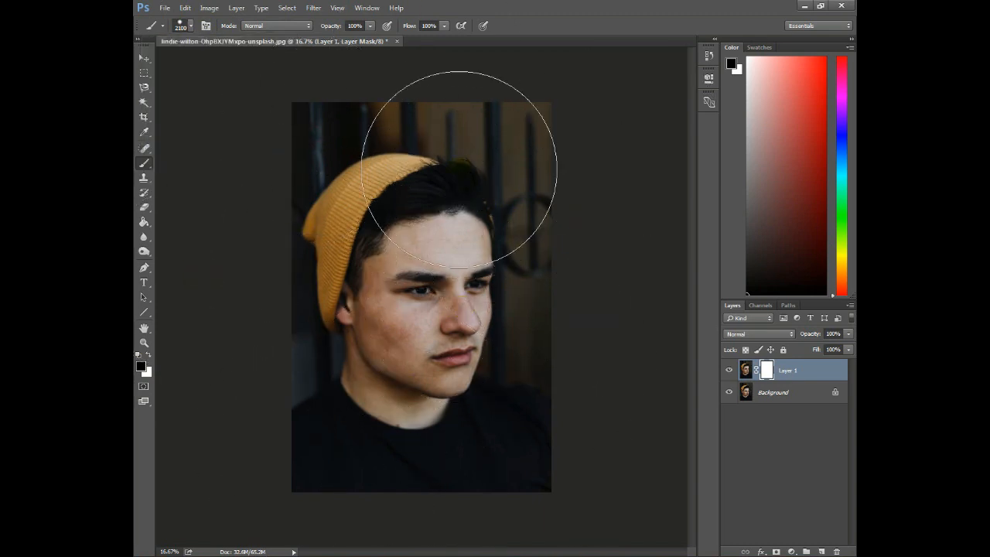
key(ctrl+i)
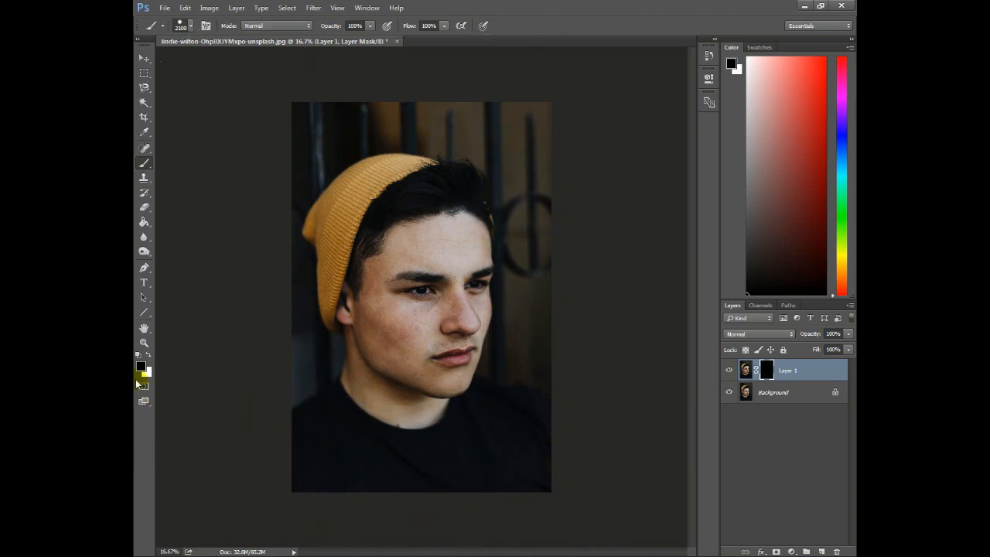
Paint white on the layer mask over the forehead, temple and skin around the eye with a 46 px brush
click(189, 28)
click(204, 311)
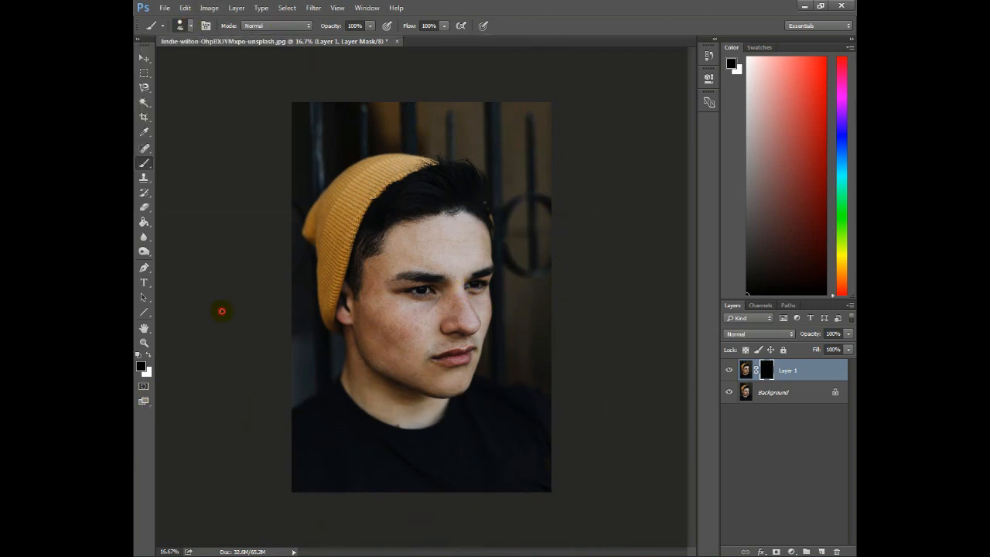
click(143, 342)
drag(364, 190, 515, 308)
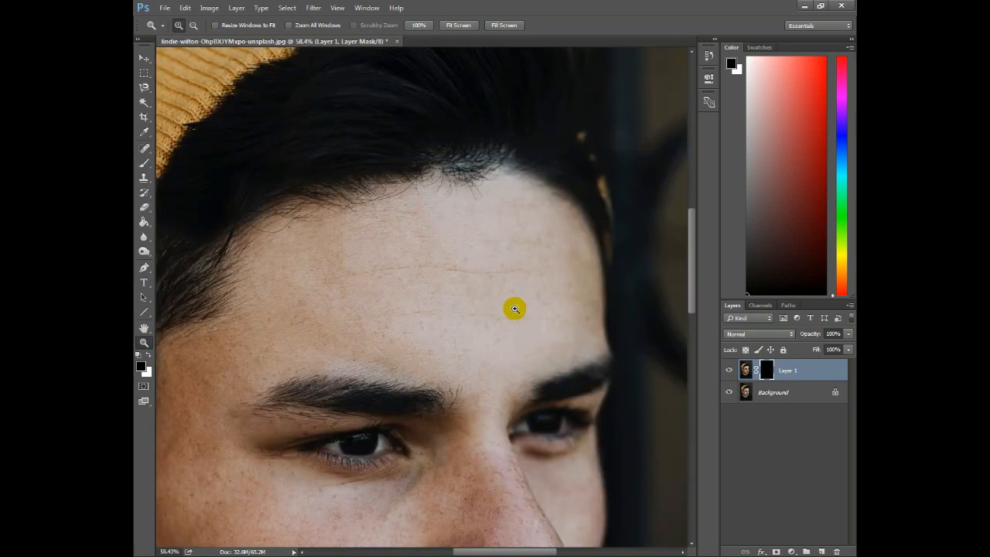
drag(217, 147, 654, 499)
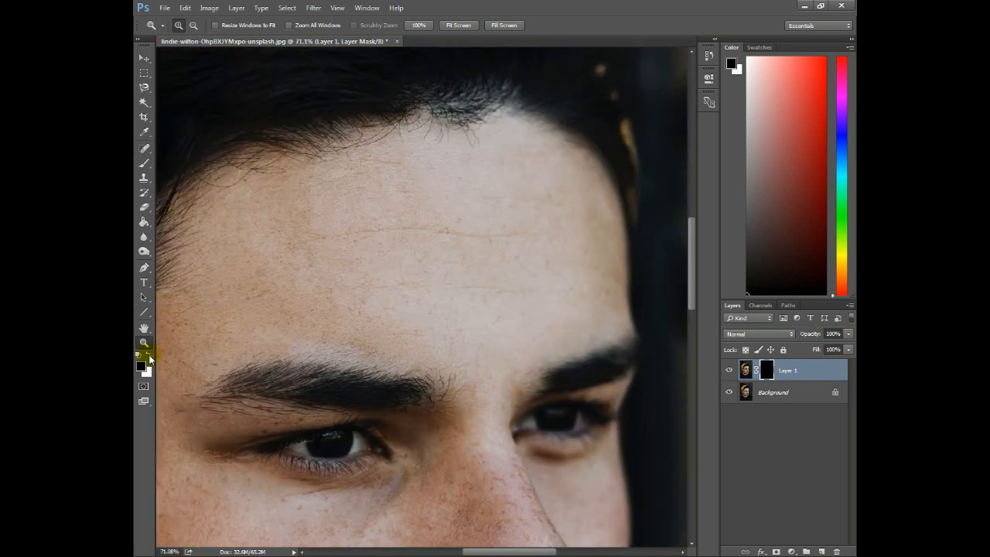
click(143, 162)
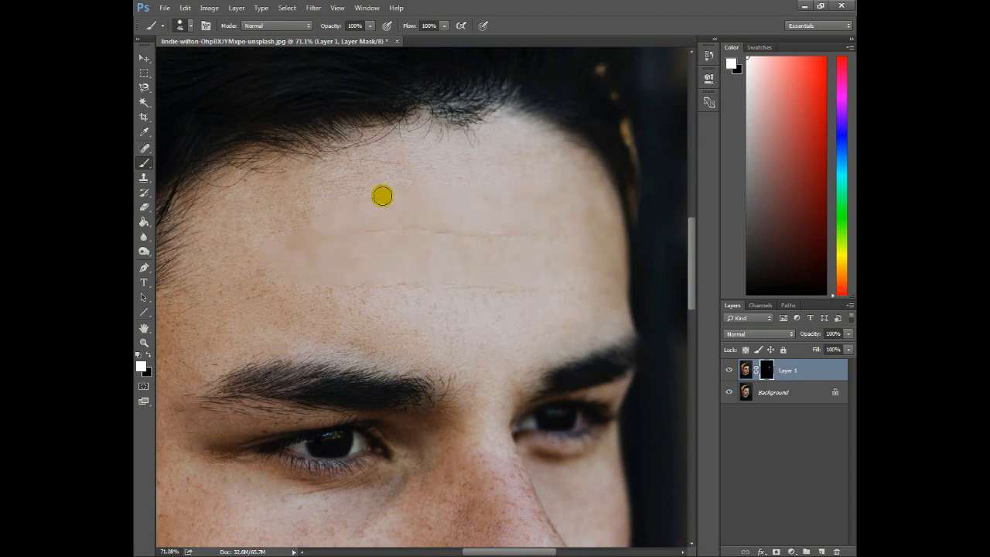
mouse_move(300, 193)
mouse_down()
mouse_move(386, 198)
mouse_move(359, 163)
mouse_move(261, 174)
mouse_move(270, 191)
mouse_move(245, 236)
mouse_move(214, 206)
mouse_move(203, 269)
mouse_move(287, 289)
mouse_move(474, 291)
mouse_move(348, 239)
mouse_move(479, 245)
mouse_move(490, 283)
mouse_move(575, 303)
mouse_move(539, 347)
mouse_move(483, 329)
mouse_move(515, 371)
mouse_move(480, 397)
mouse_move(530, 353)
mouse_move(450, 365)
mouse_move(304, 345)
mouse_move(393, 317)
mouse_move(342, 318)
mouse_move(381, 351)
mouse_move(245, 338)
mouse_move(256, 349)
mouse_move(179, 396)
mouse_up()
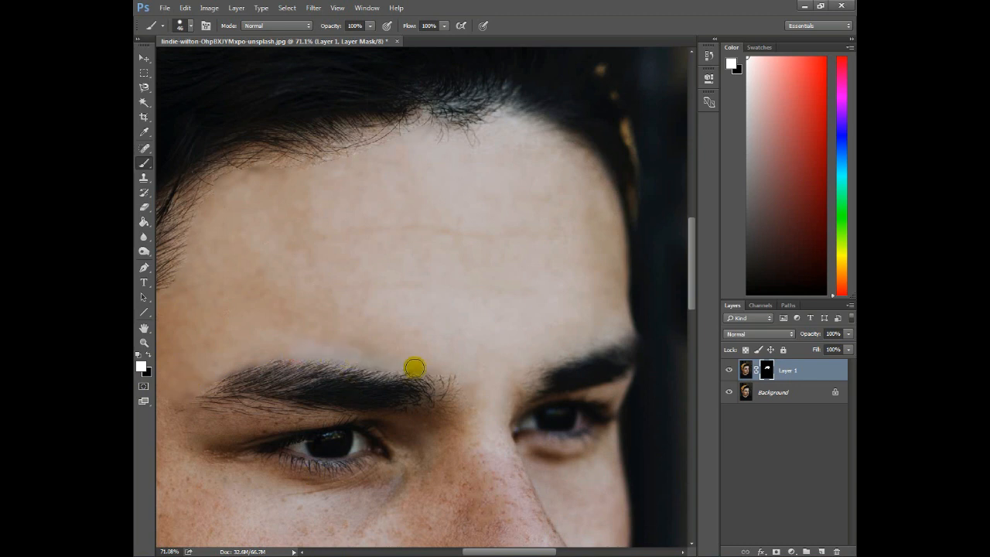
drag(515, 552, 505, 552)
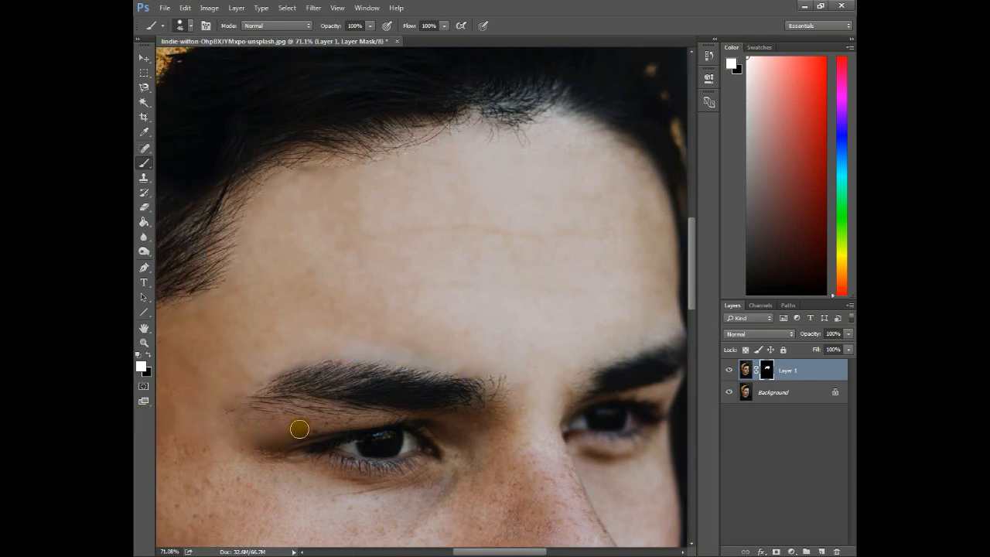
mouse_move(260, 449)
mouse_down()
mouse_move(352, 505)
mouse_move(416, 498)
mouse_move(377, 501)
mouse_move(403, 523)
mouse_move(294, 529)
mouse_move(308, 542)
mouse_move(346, 516)
mouse_move(288, 499)
mouse_move(229, 544)
mouse_move(251, 518)
mouse_move(226, 485)
mouse_move(252, 469)
mouse_up()
Enlarge the brush to 125 px and paint white on the mask over the cheek below the eye and beside the ear
key(ctrl+minus)
key(ctrl+minus)
key(bracketright)
key(bracketright)
key(bracketright)
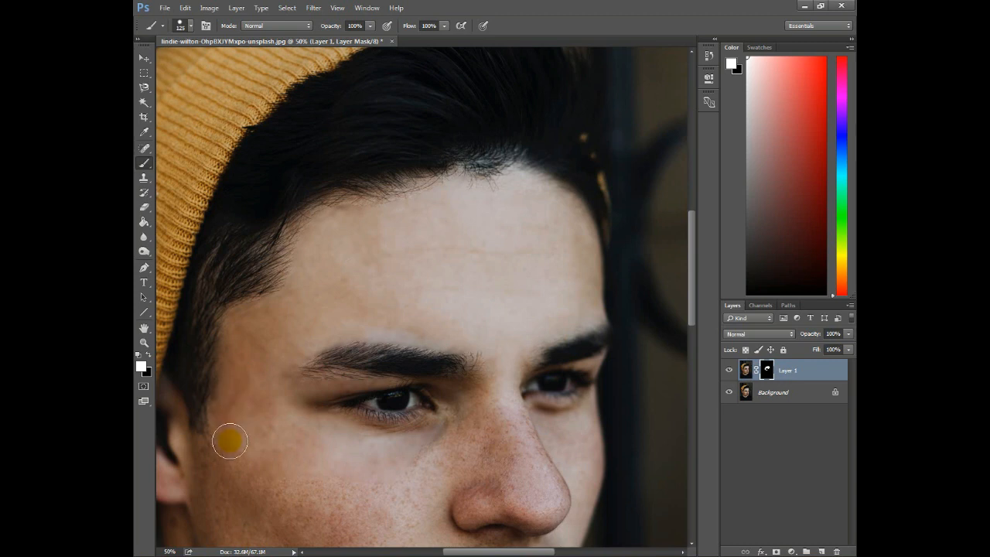
click(405, 497)
click(481, 494)
click(449, 484)
click(426, 518)
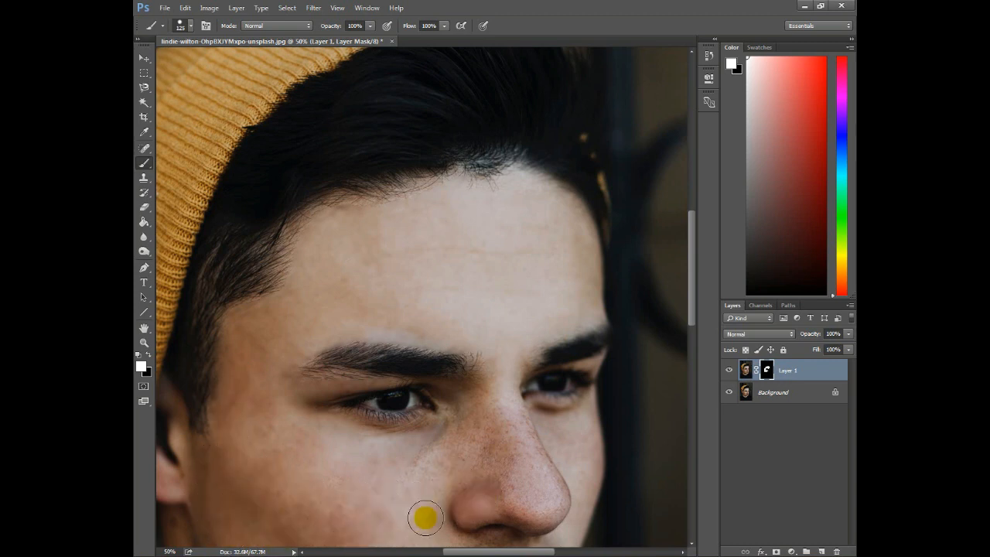
mouse_move(230, 409)
mouse_down()
mouse_move(272, 446)
mouse_move(407, 490)
mouse_move(454, 444)
mouse_move(426, 482)
mouse_move(365, 517)
mouse_move(231, 502)
mouse_up()
click(328, 494)
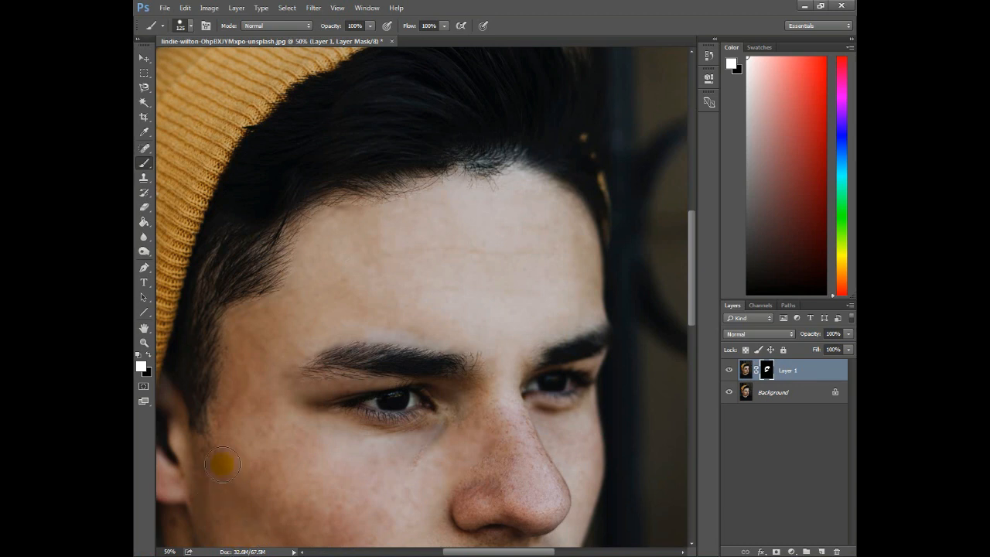
mouse_move(233, 419)
mouse_down()
mouse_move(482, 449)
mouse_move(512, 510)
mouse_move(496, 493)
mouse_move(480, 507)
mouse_move(541, 524)
mouse_move(484, 494)
mouse_move(502, 482)
mouse_move(499, 491)
mouse_move(451, 480)
mouse_up()
Reduce the brush to 70 px and paint white on the mask over the nose
key(bracketleft)
key(bracketleft)
key(bracketleft)
key(bracketleft)
mouse_move(510, 404)
mouse_down()
mouse_move(519, 422)
mouse_move(495, 397)
mouse_move(468, 420)
mouse_move(543, 426)
mouse_move(568, 459)
mouse_move(588, 457)
mouse_move(577, 516)
mouse_up()
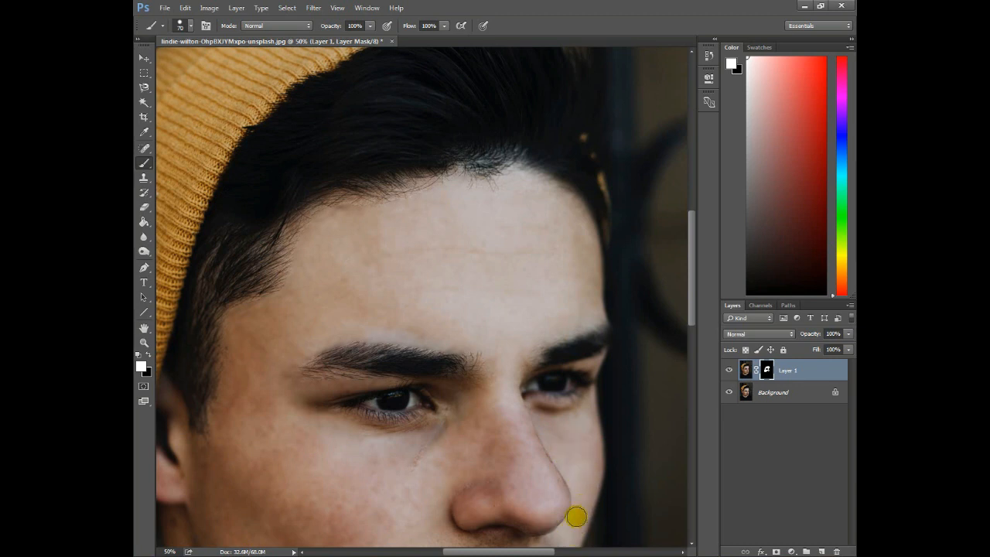
Paint white on the mask over the lower cheek, jaw, chin and skin around the mouth, varying the brush between 100 and 45 px
drag(693, 310, 693, 348)
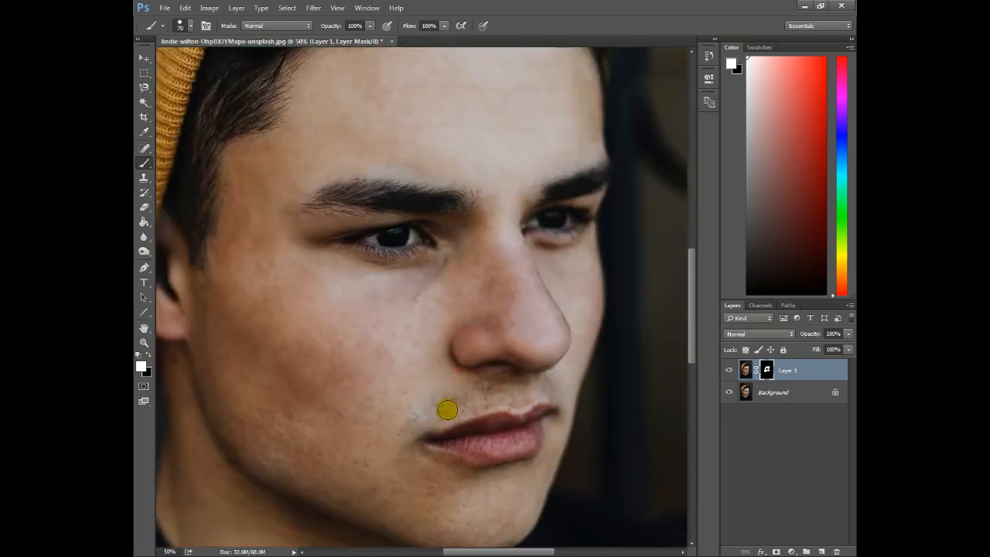
mouse_move(438, 407)
mouse_down()
mouse_move(395, 433)
mouse_move(399, 420)
mouse_move(434, 477)
mouse_move(512, 497)
mouse_move(548, 467)
mouse_move(456, 486)
mouse_move(526, 494)
mouse_move(488, 529)
mouse_move(406, 486)
mouse_up()
mouse_move(219, 403)
mouse_down()
mouse_move(250, 437)
mouse_move(325, 436)
mouse_move(355, 416)
mouse_move(359, 469)
mouse_up()
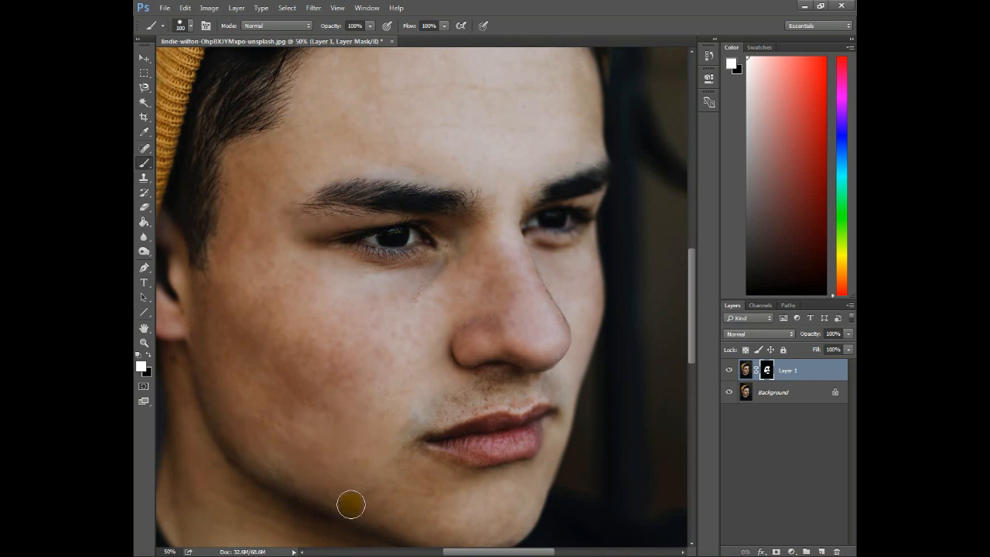
mouse_move(277, 438)
mouse_down()
mouse_move(327, 342)
mouse_move(395, 298)
mouse_move(546, 305)
mouse_move(507, 202)
mouse_move(550, 155)
mouse_move(272, 412)
mouse_up()
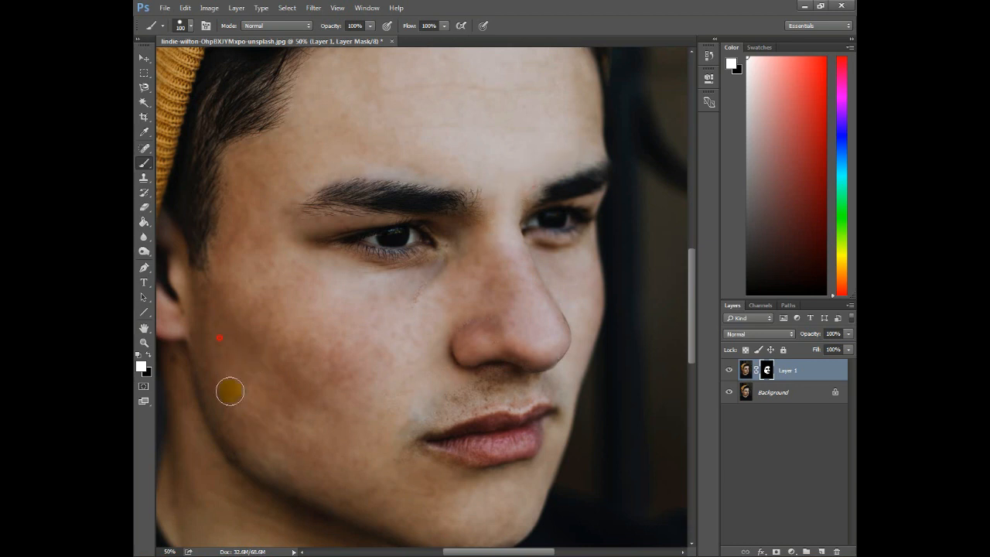
mouse_move(319, 459)
mouse_down()
mouse_move(309, 380)
mouse_move(400, 366)
mouse_move(433, 427)
mouse_move(467, 404)
mouse_move(488, 404)
mouse_up()
key(bracketleft)
key(bracketleft)
key(bracketleft)
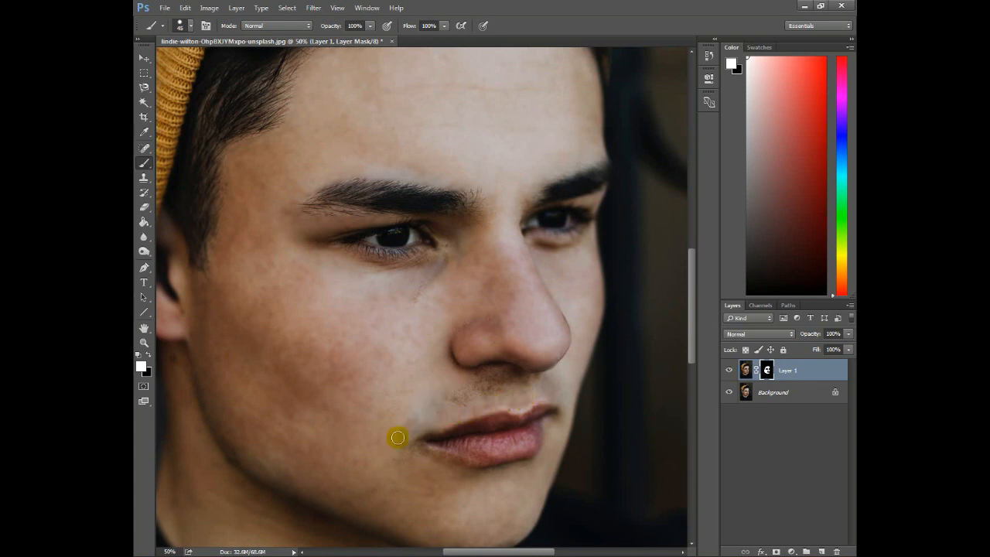
Hide the Background layer to inspect the painted areas of the blurred layer for gaps
key(ctrl+minus)
key(ctrl+minus)
key(ctrl+minus)
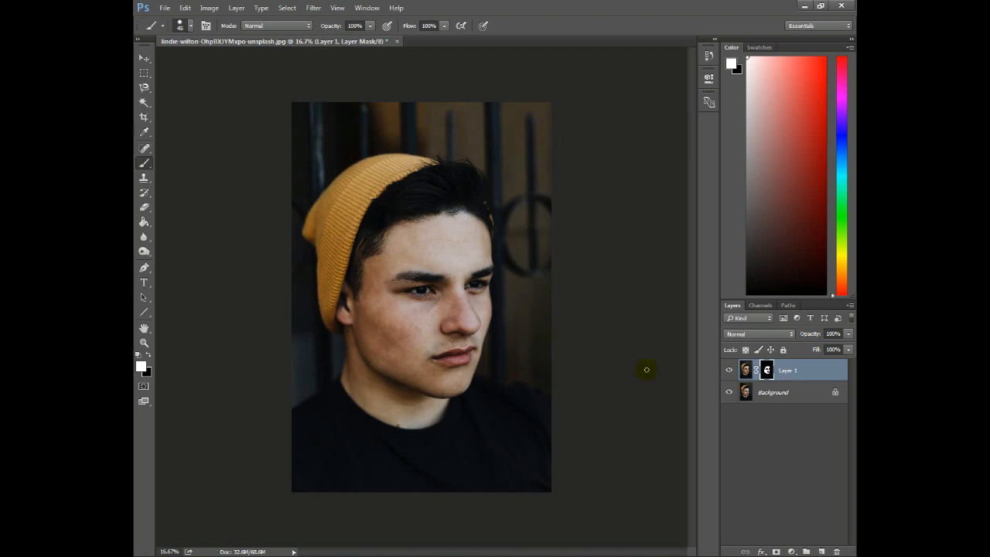
click(728, 393)
right_click(727, 393)
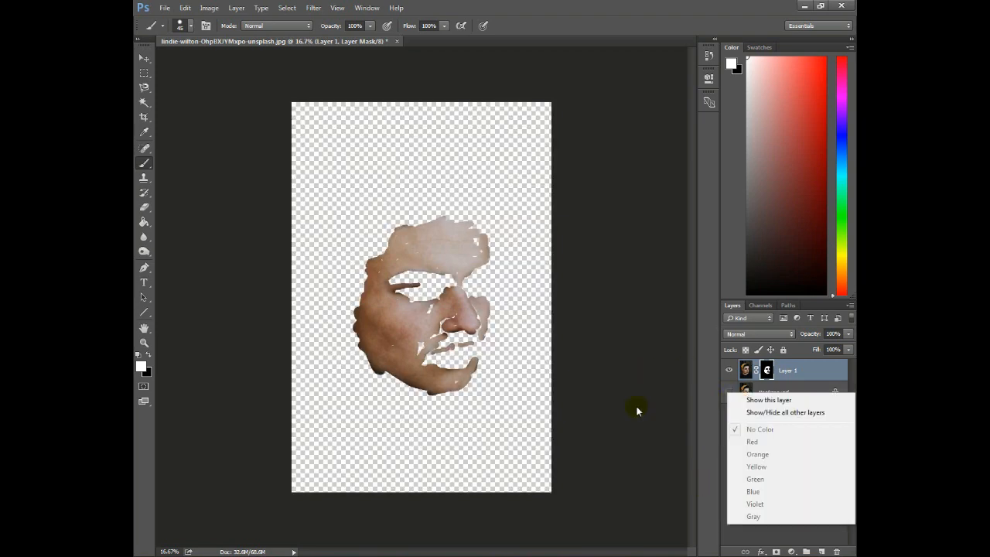
click(637, 407)
Select the layer mask and paint white with the 45 px brush over the missed gaps in the temple and forehead
click(144, 343)
drag(332, 194, 526, 329)
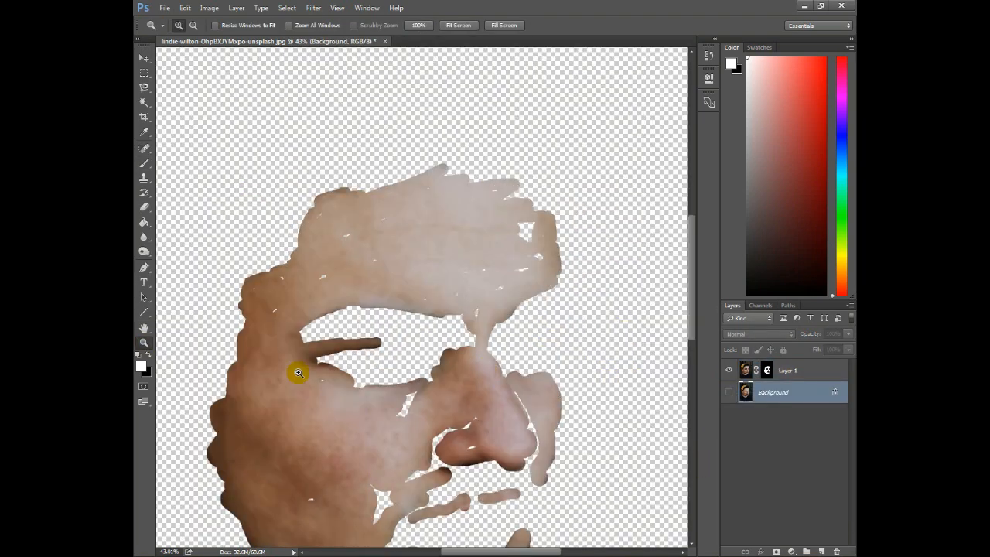
click(144, 163)
click(766, 369)
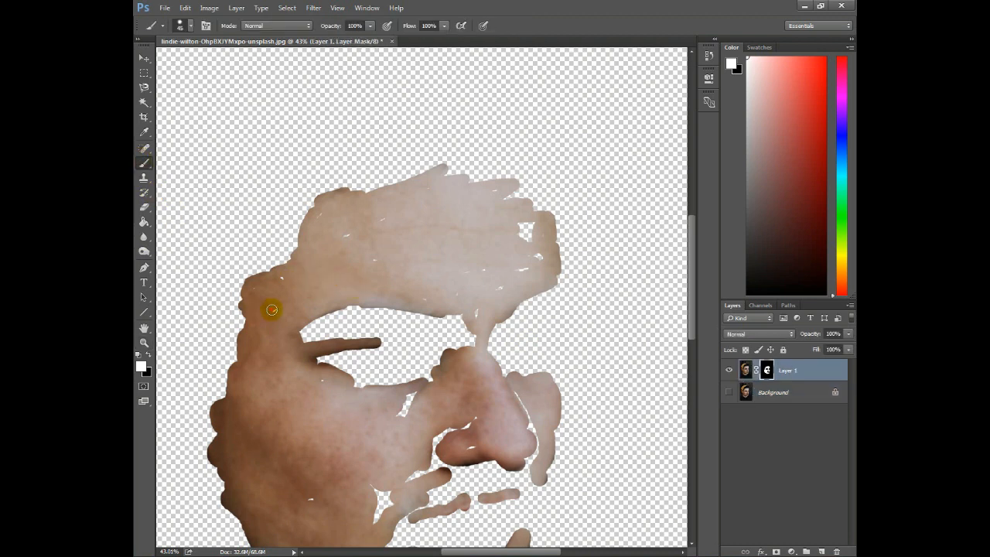
drag(286, 279, 320, 210)
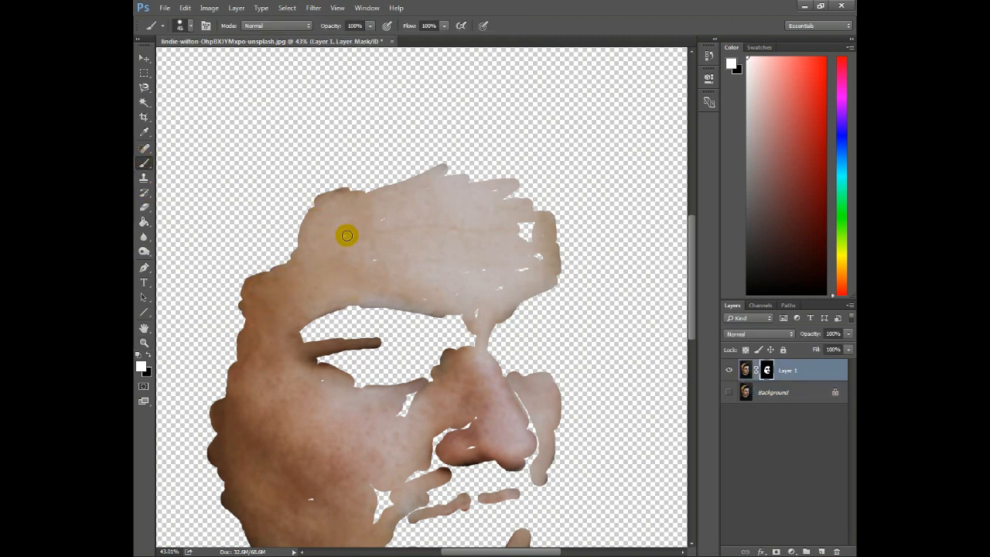
mouse_move(434, 301)
mouse_down()
mouse_move(478, 316)
mouse_move(498, 287)
mouse_move(486, 270)
mouse_move(537, 270)
mouse_move(532, 221)
mouse_move(530, 238)
mouse_move(527, 228)
mouse_move(538, 236)
mouse_move(504, 214)
mouse_move(514, 186)
mouse_up()
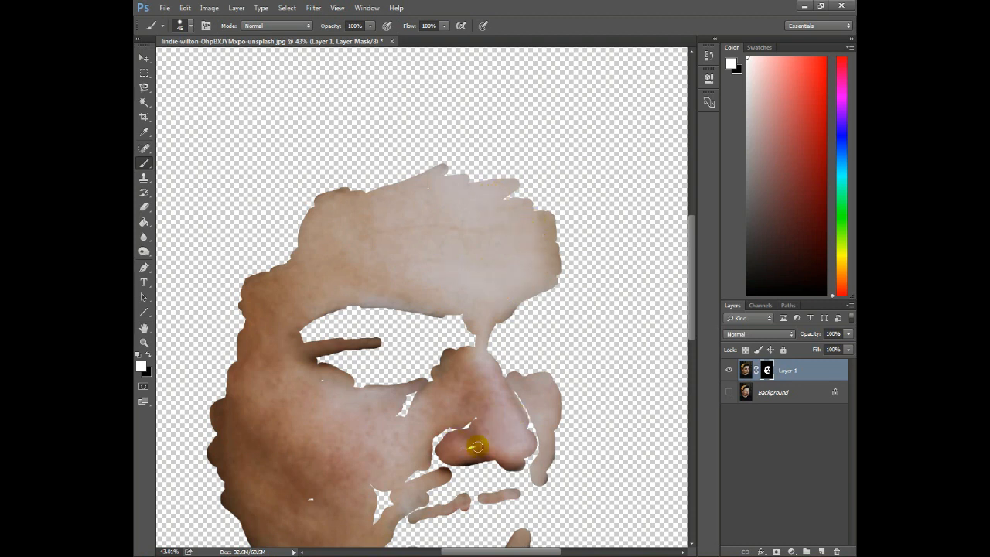
Fill the mask gaps on the cheek and beside the nostril with white, toggling the Background layer's visibility to check the coverage
drag(688, 283, 688, 313)
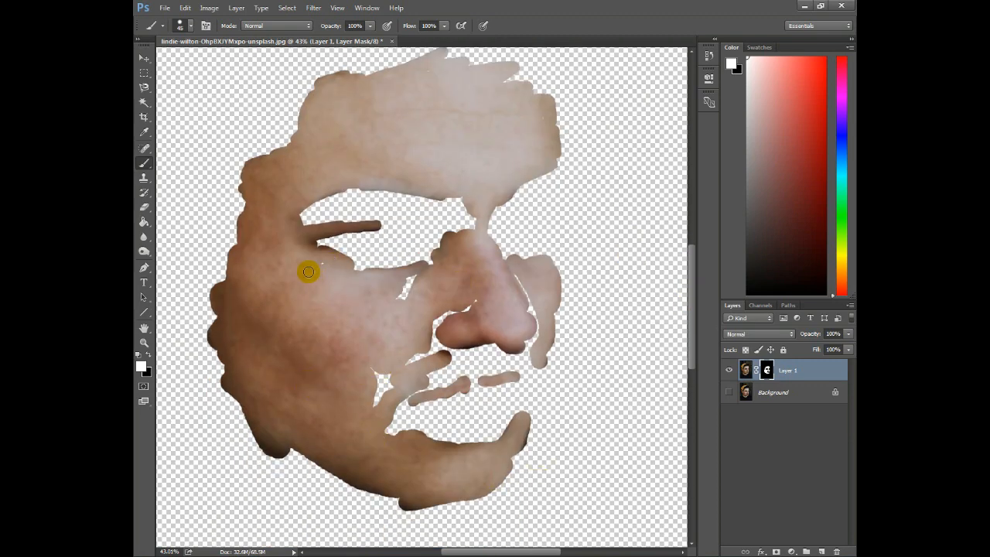
click(728, 392)
click(729, 392)
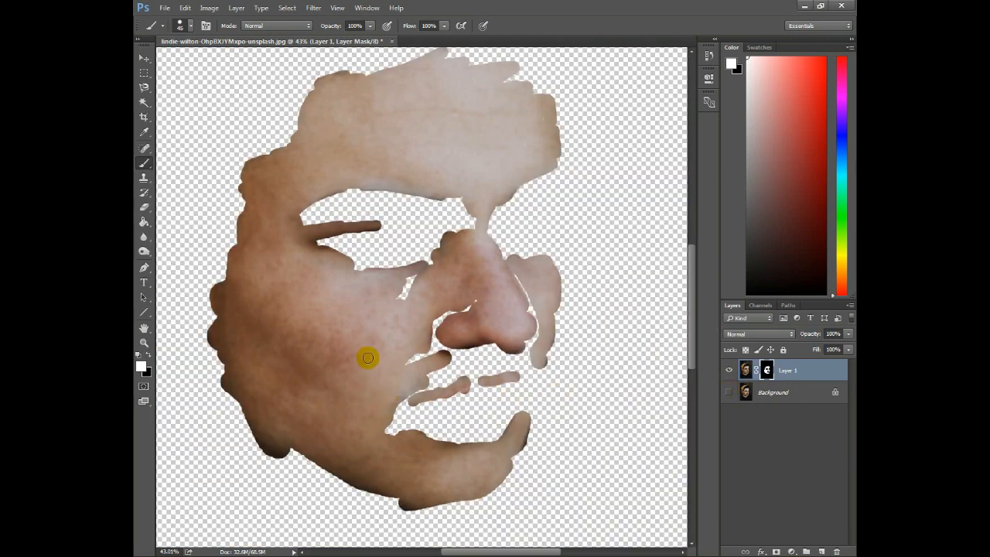
click(730, 392)
click(729, 392)
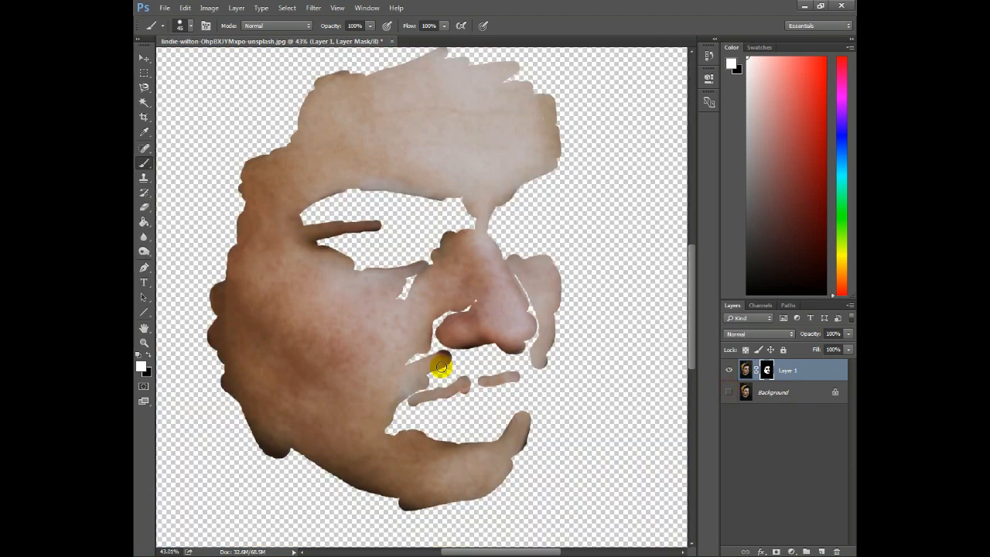
click(729, 392)
mouse_move(432, 356)
mouse_down()
mouse_move(407, 387)
mouse_move(400, 375)
mouse_move(423, 343)
mouse_up()
drag(452, 312, 416, 341)
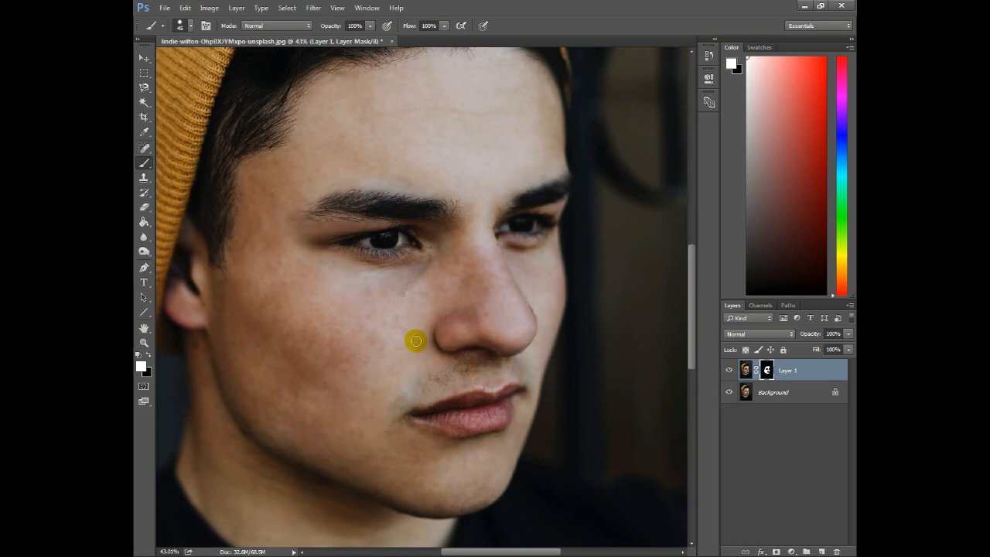
Refine the mask along the upper lip with white and black paint while the Background is hidden, and show the Background again
click(729, 392)
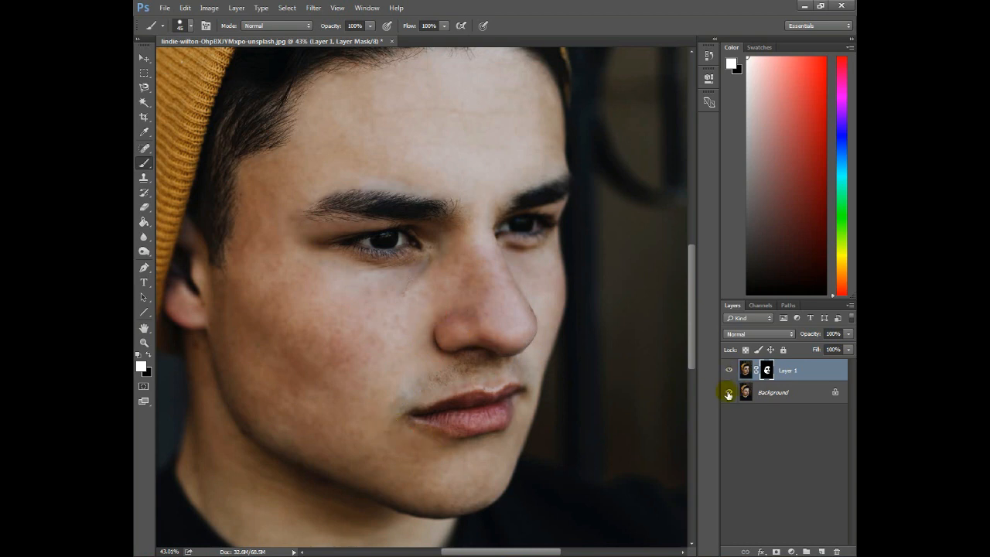
mouse_move(473, 381)
mouse_down()
mouse_move(407, 396)
mouse_move(475, 391)
mouse_move(562, 355)
mouse_up()
key(ctrl+z)
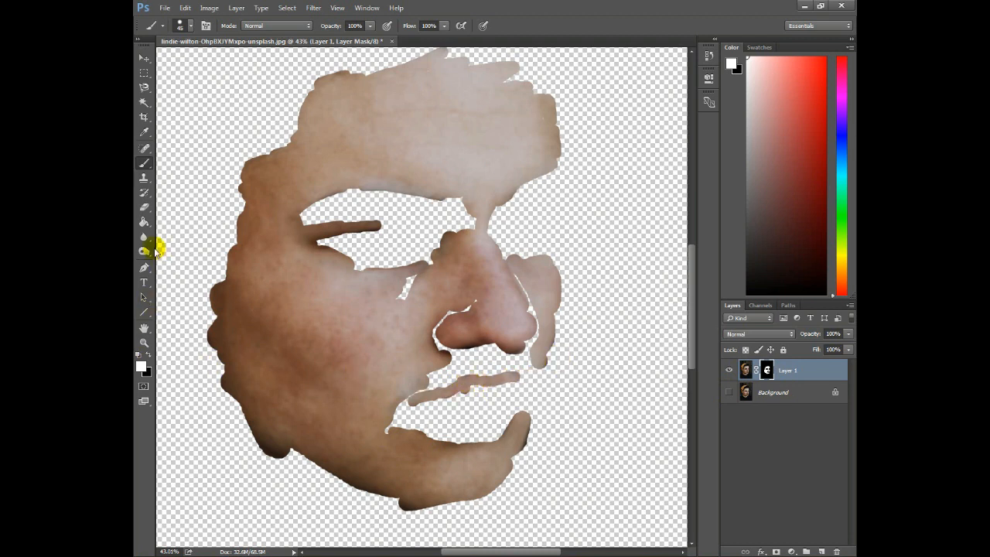
click(148, 353)
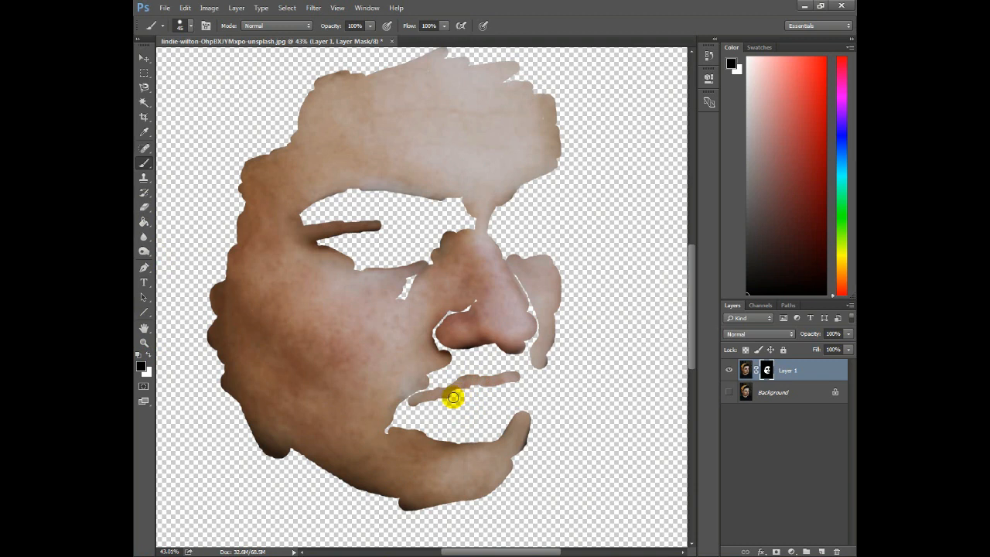
click(149, 353)
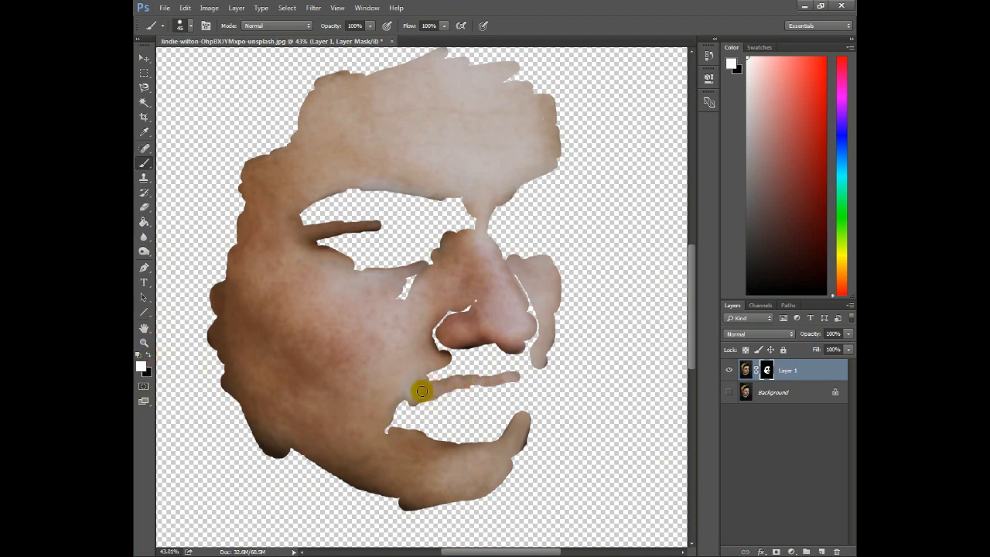
click(728, 392)
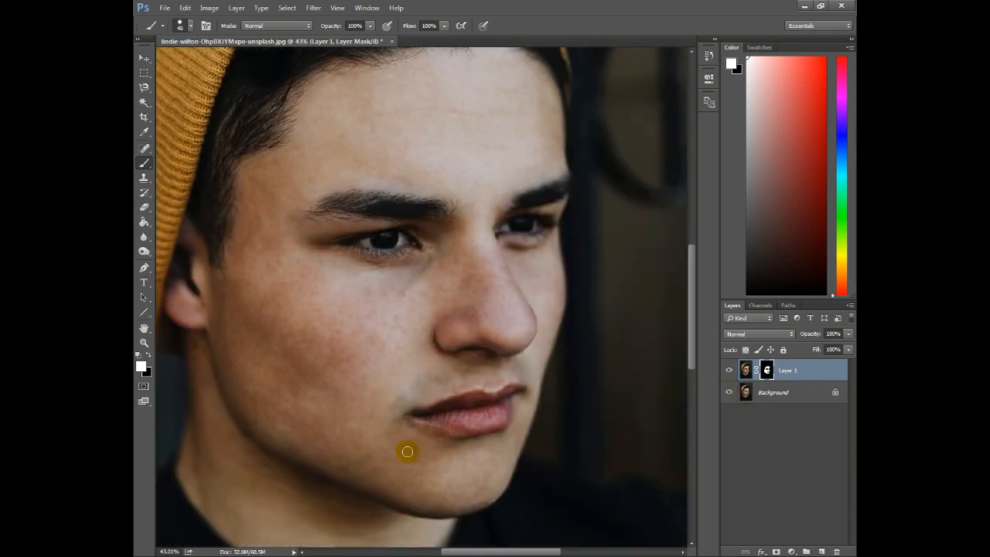
Merge the masked blurred layer and the Background into a single layer
key(ctrl+minus)
key(ctrl+minus)
key(ctrl+minus)
key(ctrl+minus)
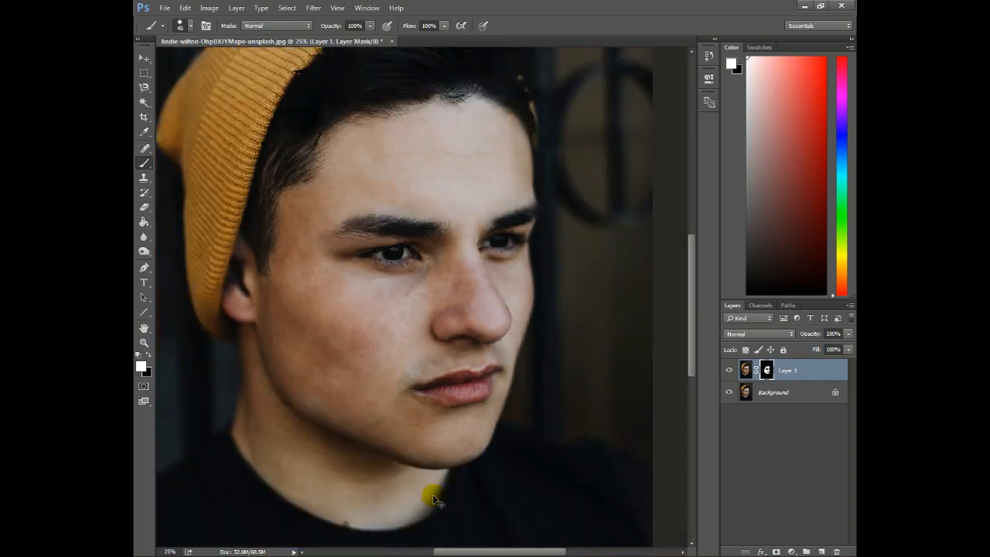
click(791, 372)
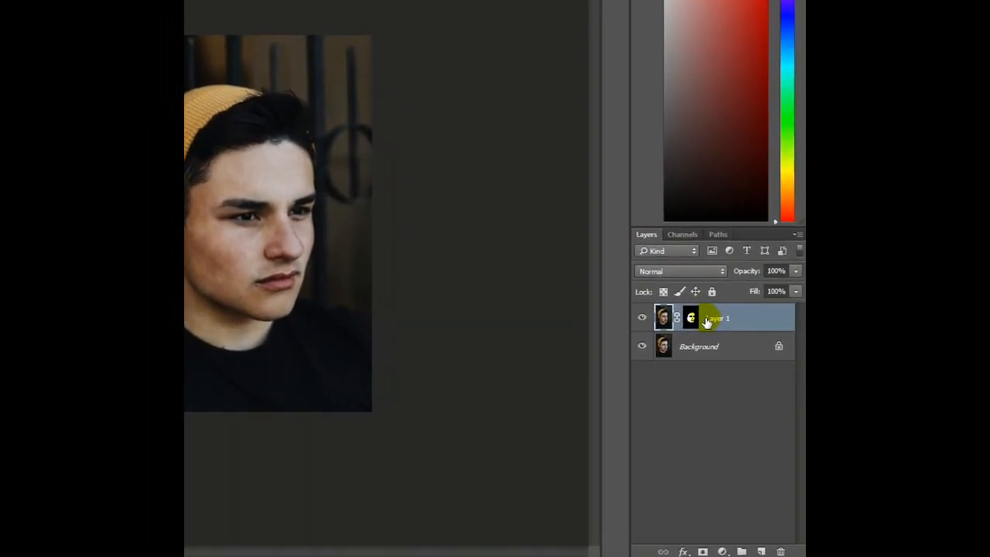
right_click(752, 342)
click(595, 416)
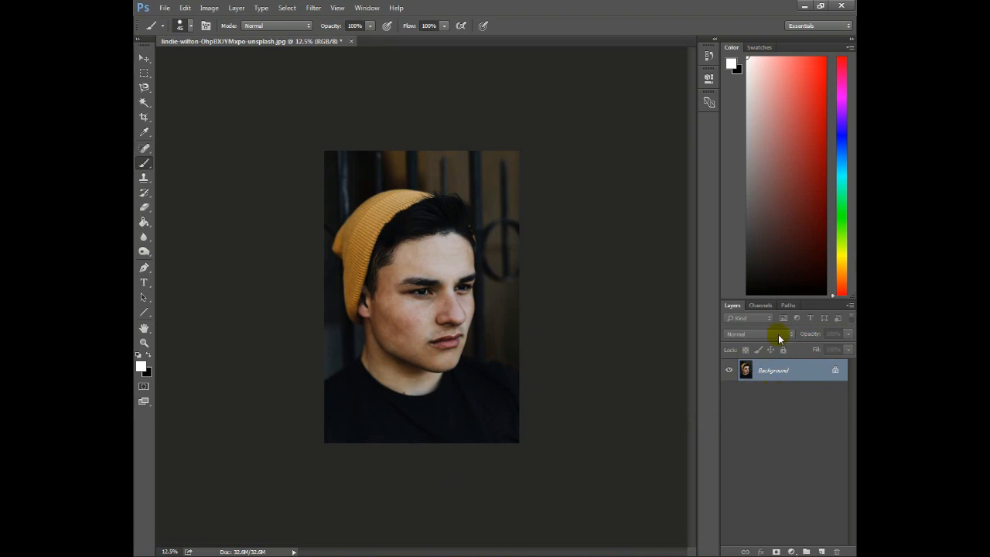
Open the merged portrait in the Camera Raw Filter and raise Blacks to about +26
key(ctrl+plus)
click(309, 8)
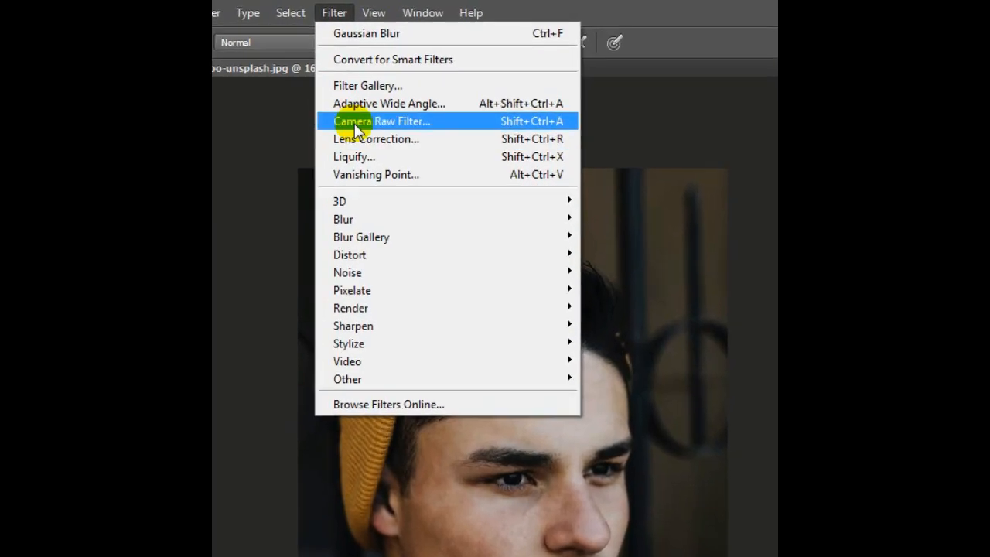
click(338, 99)
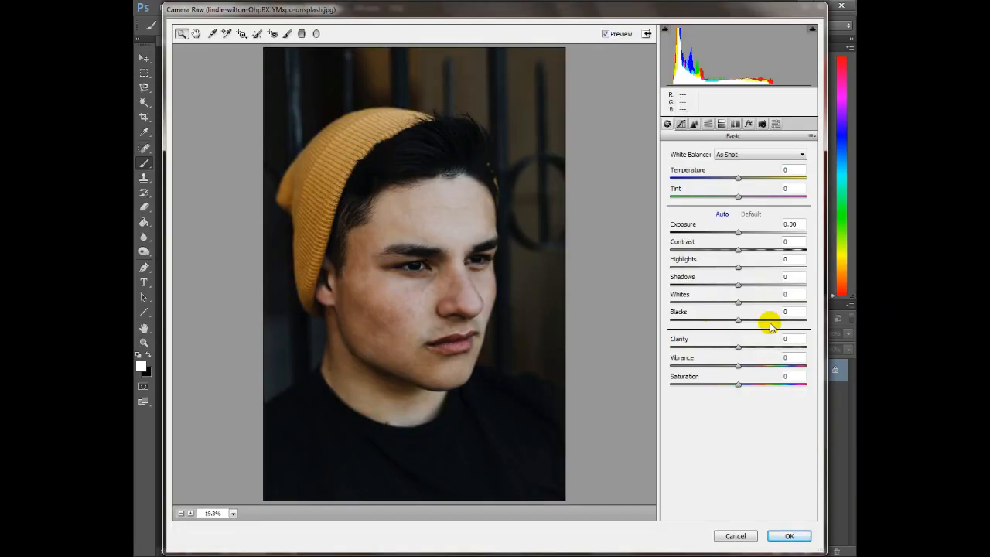
drag(738, 320, 754, 324)
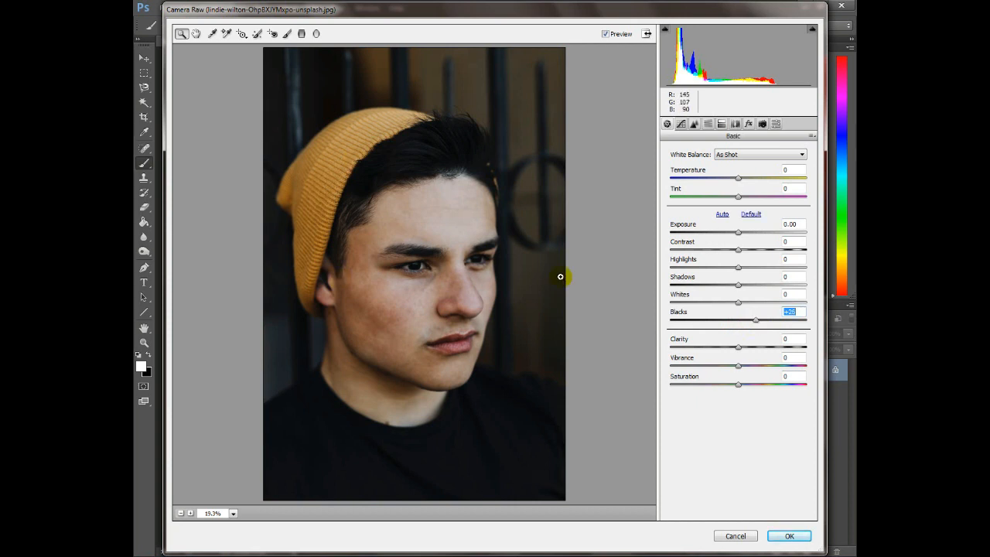
Set the Yellows hue to -100 in the HSL adjustments
click(709, 123)
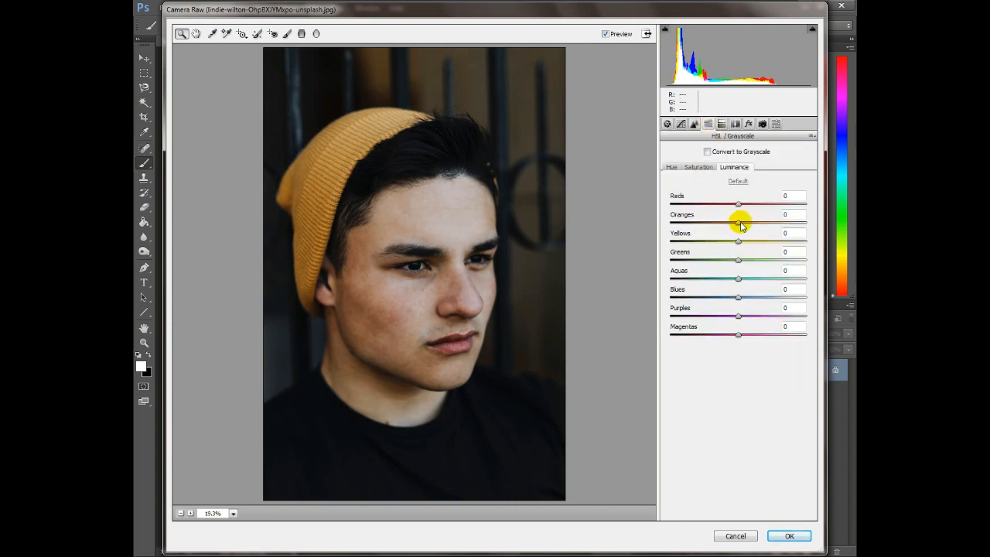
click(670, 167)
drag(738, 236, 654, 242)
Lower the HSL saturation of Oranges to -40, Yellows to -40 and Reds to about -11
click(699, 168)
drag(739, 223, 720, 225)
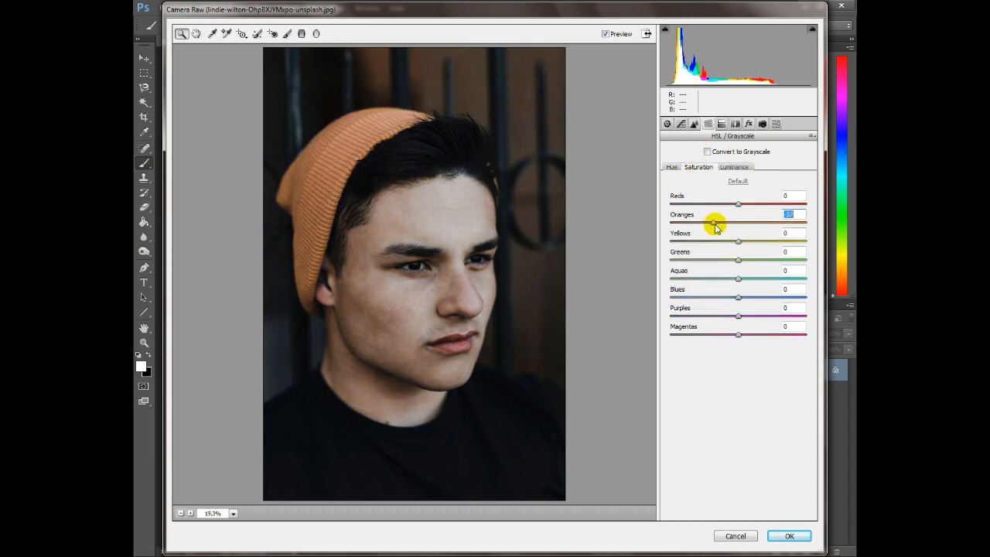
drag(737, 240, 711, 243)
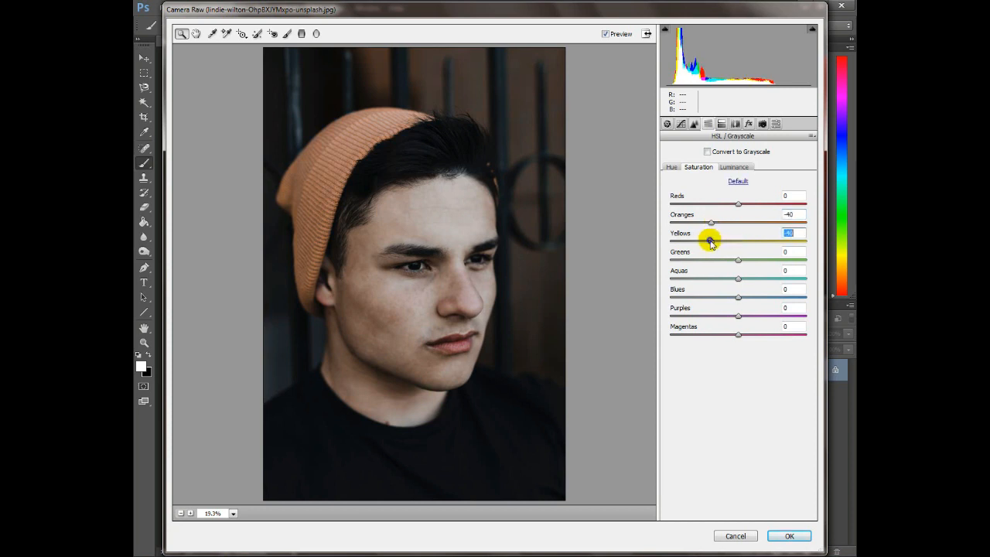
drag(740, 209, 733, 209)
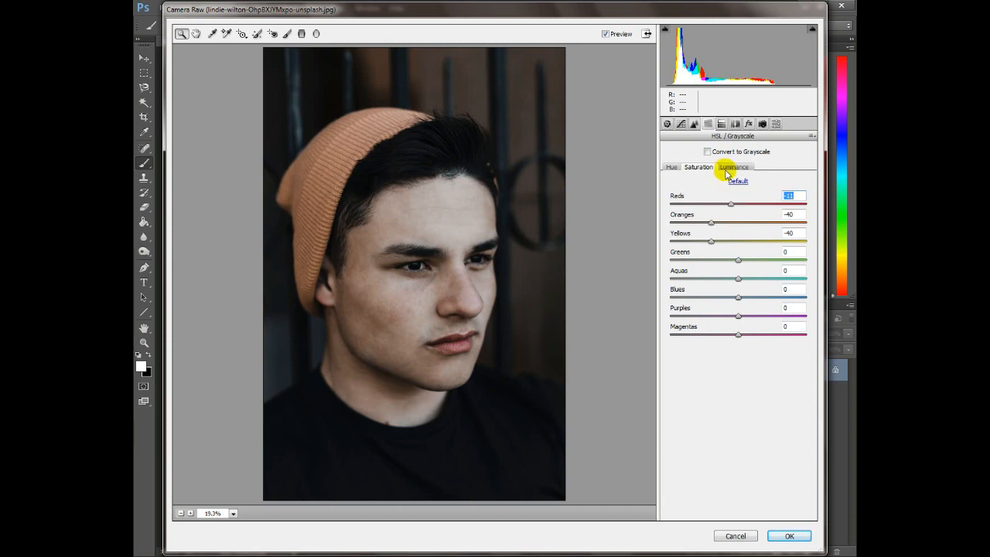
Raise the HSL luminance of Oranges to +20, Yellows to +20 and Reds to about +30
click(731, 167)
drag(737, 222, 753, 227)
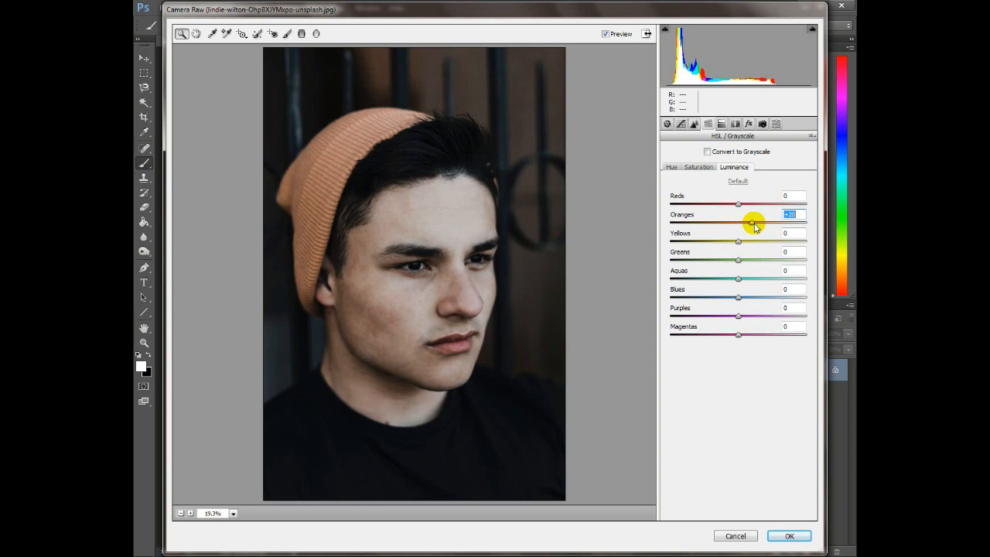
drag(739, 242, 752, 243)
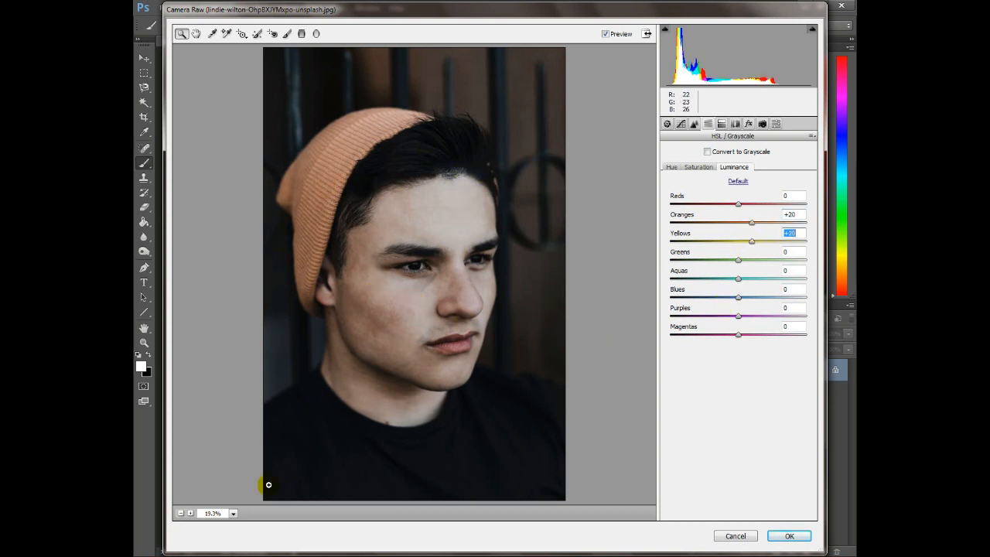
drag(731, 203, 759, 207)
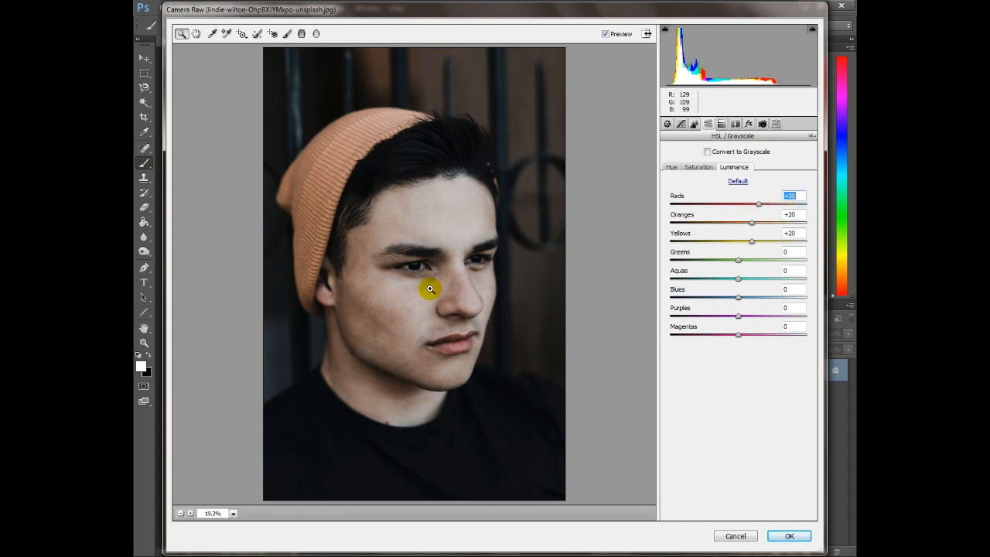
Set Blacks to +19 and Shadows to about +25 in the Basic adjustments and apply the Camera Raw Filter
click(670, 166)
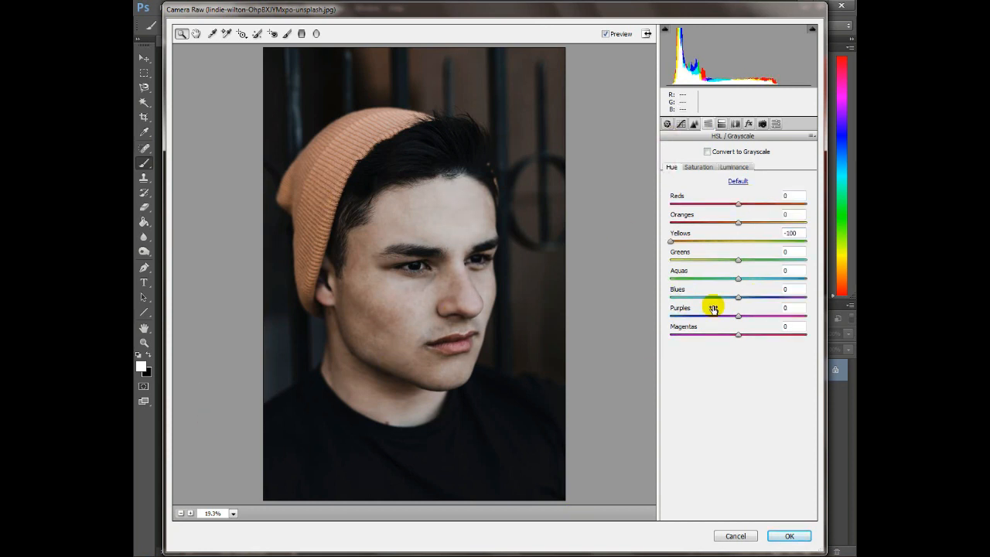
click(666, 124)
mouse_move(736, 317)
mouse_down()
mouse_move(751, 318)
mouse_move(718, 323)
mouse_move(747, 324)
mouse_up()
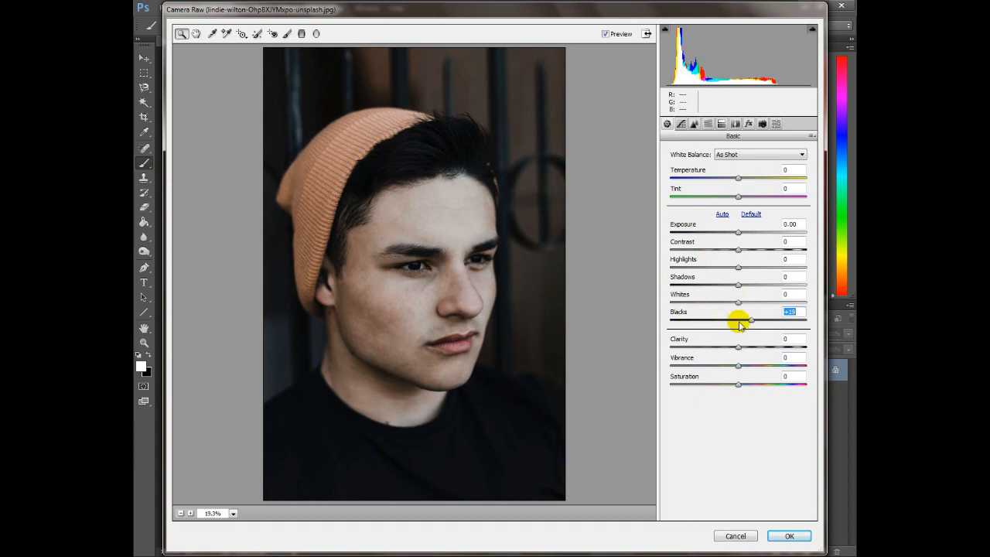
drag(739, 287, 755, 287)
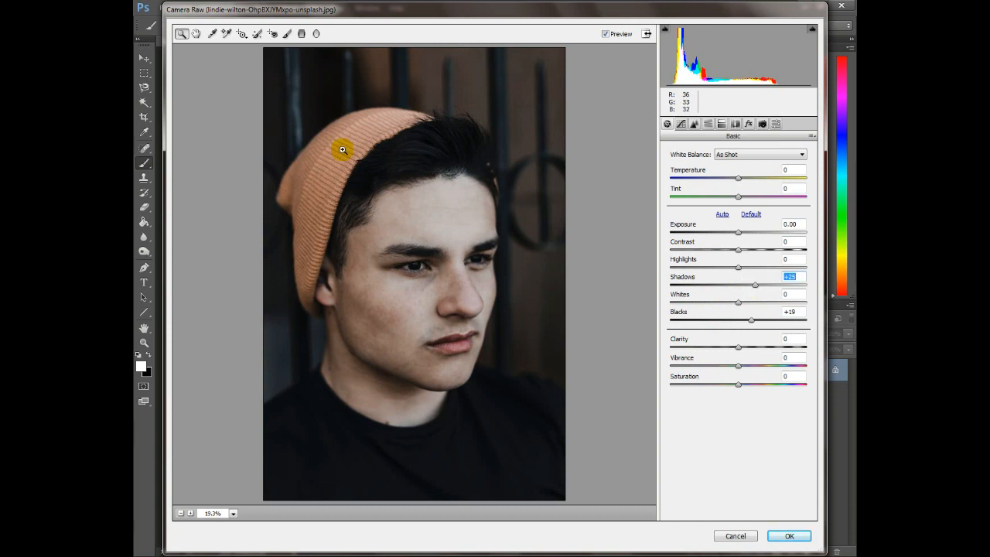
click(786, 534)
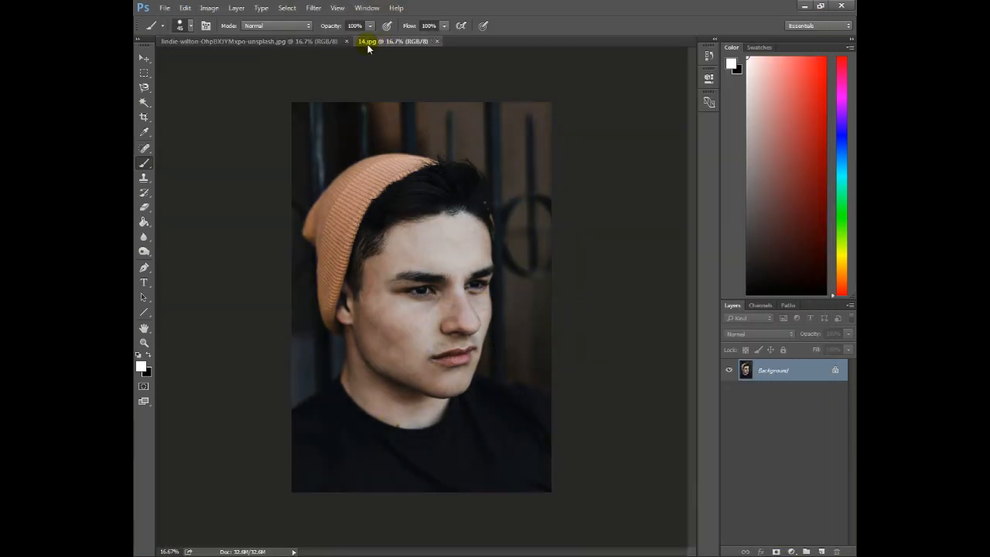
Compare the unretouched original portrait with the retouched 14.jpg by alternating between the two open documents
click(309, 44)
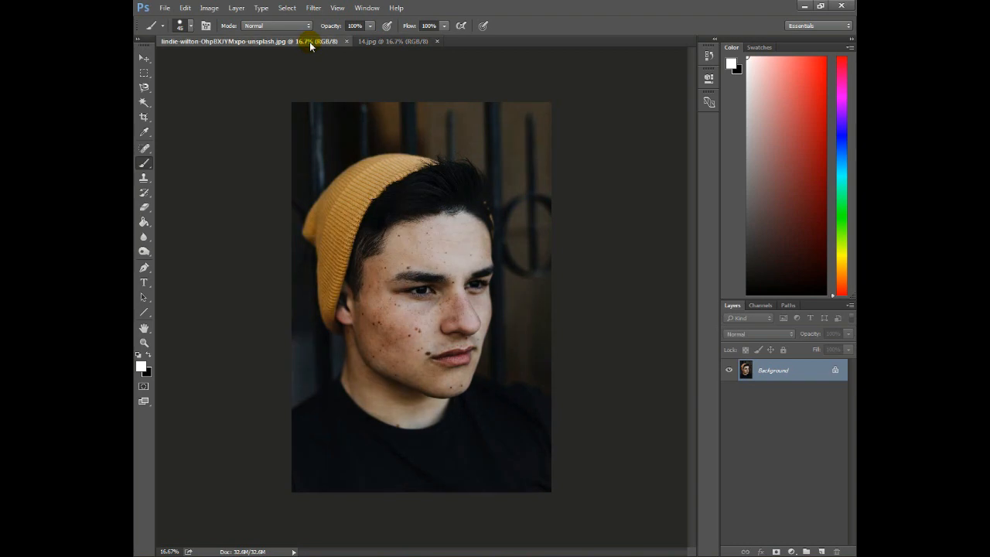
click(414, 41)
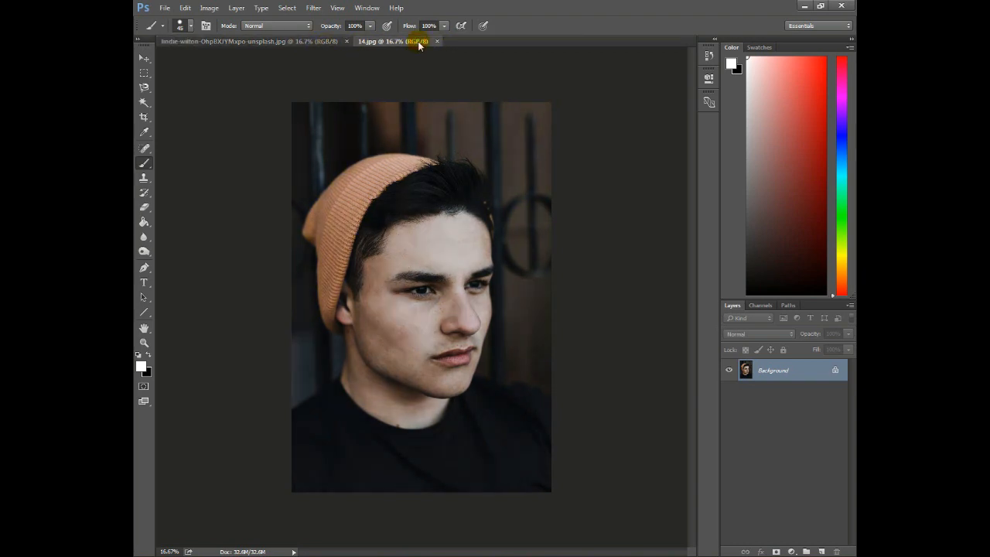
click(306, 44)
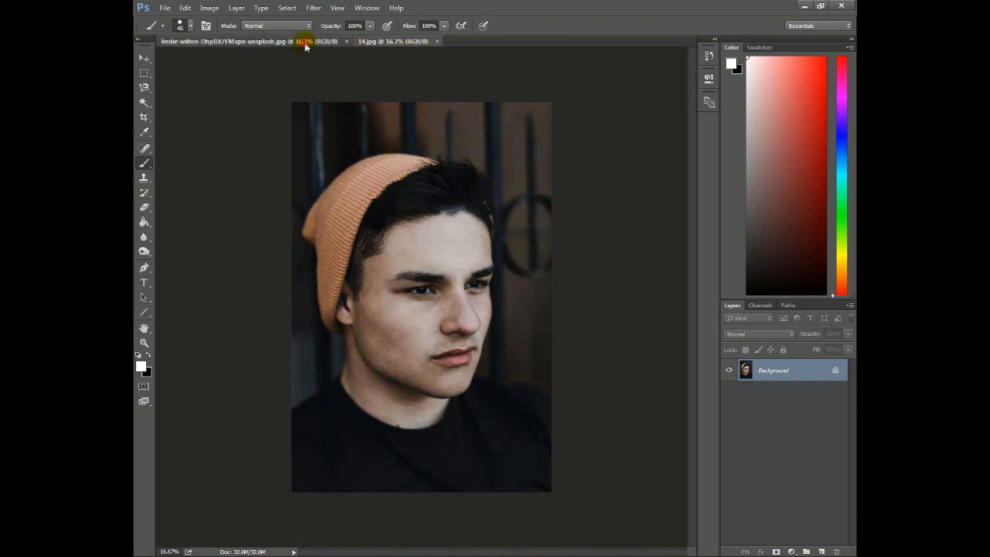
click(378, 42)
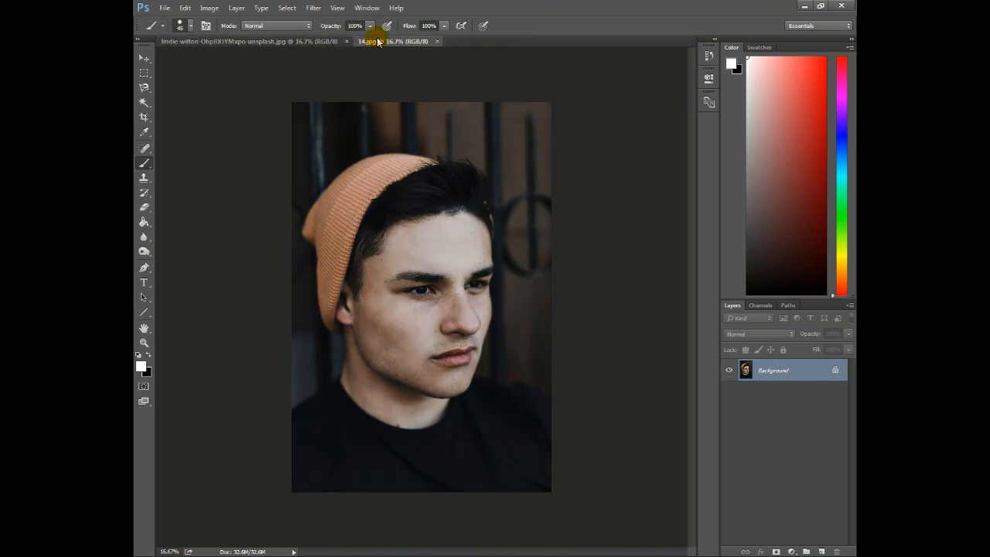
click(313, 43)
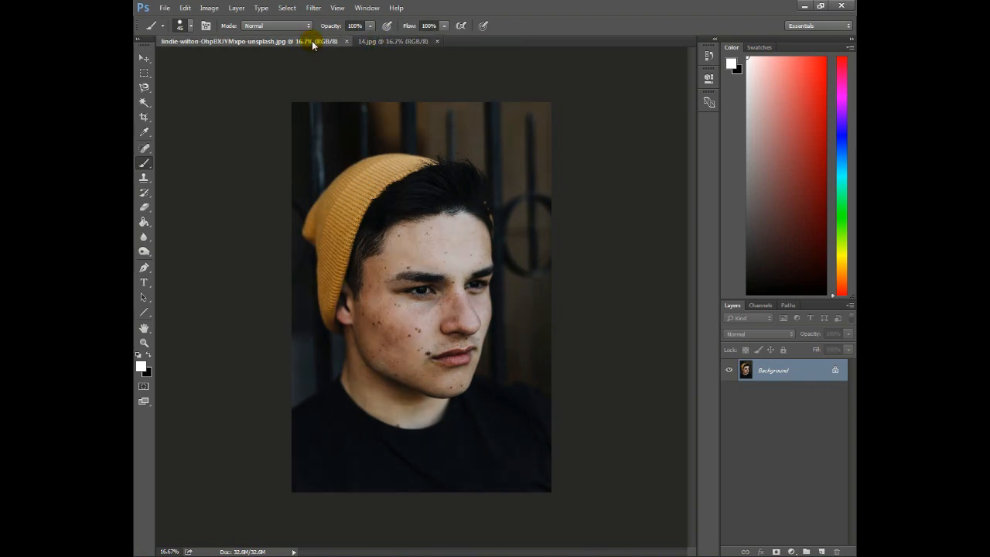
click(387, 45)
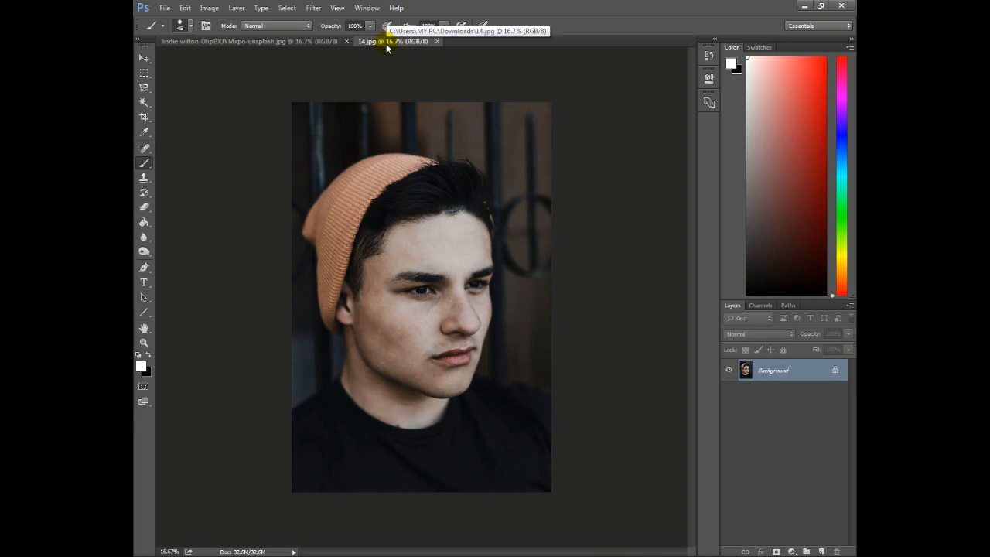